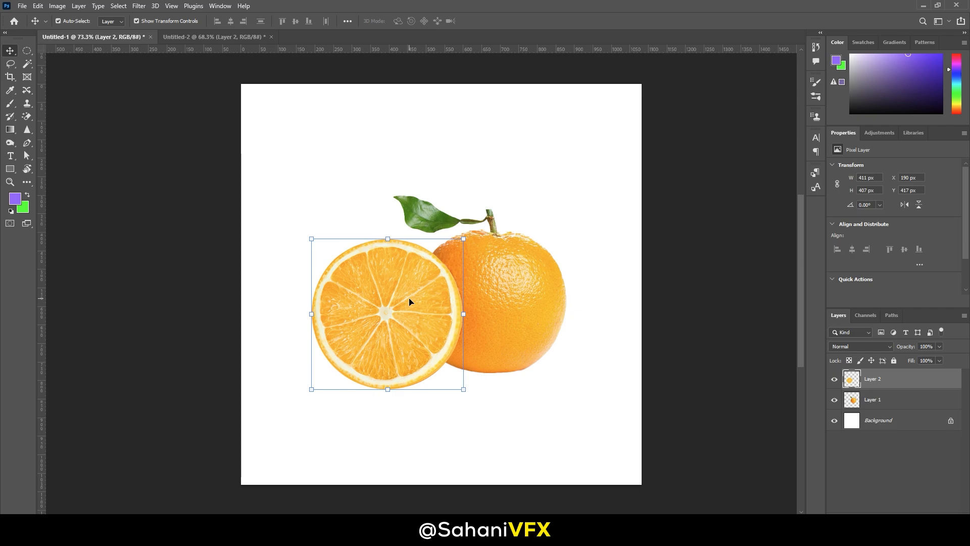
Step: Add a layer mask to the orange slice layer (Layer 2)
scroll(409, 302, up, 1)
click(893, 519)
scroll(445, 293, up, 2)
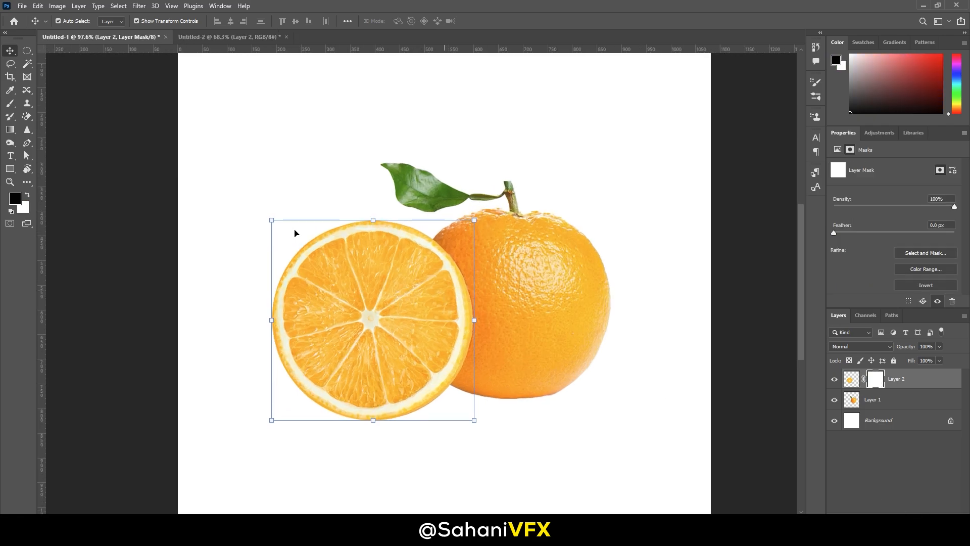
Step: Outline the upper half of the orange slice with the Pen tool, cutting diagonally across near its centre
click(28, 145)
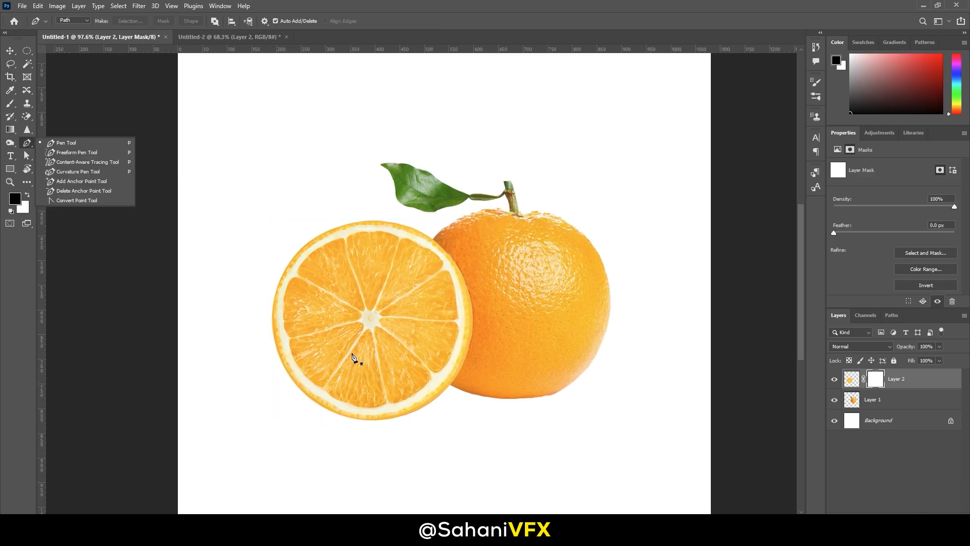
click(263, 329)
click(504, 271)
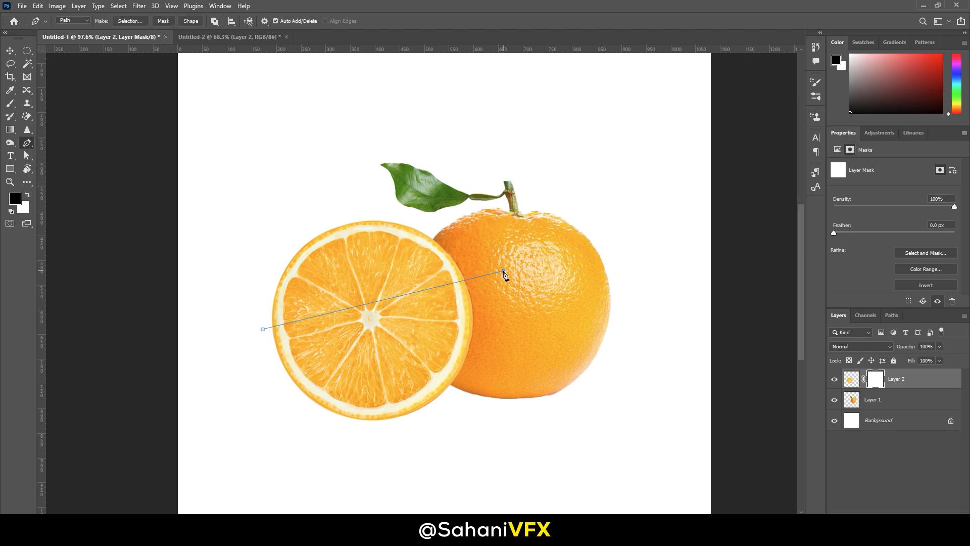
click(478, 157)
drag(361, 117, 346, 122)
click(178, 247)
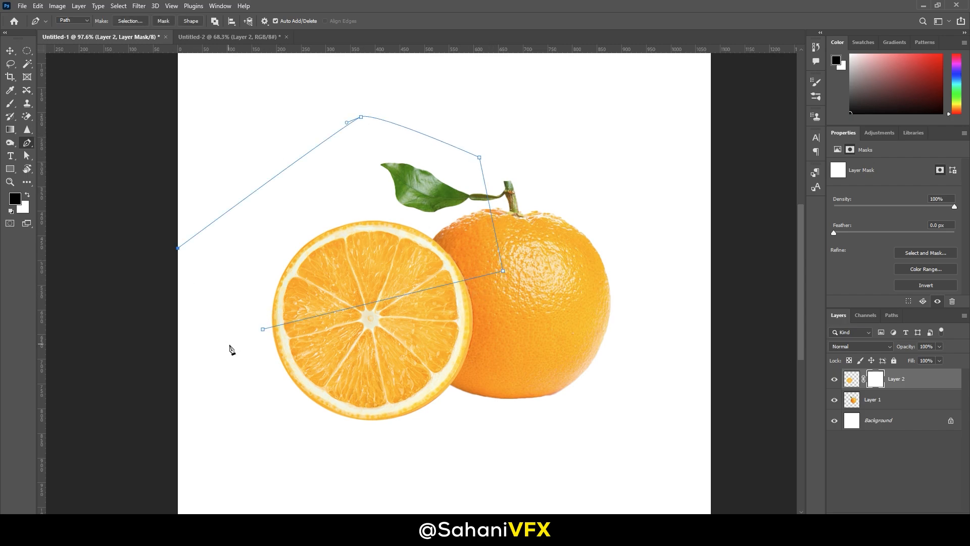
Step: Convert the path to a selection, hide the slice's upper half by filling the mask with black, and deselect
right_click(345, 237)
click(379, 277)
key(Return)
key(x)
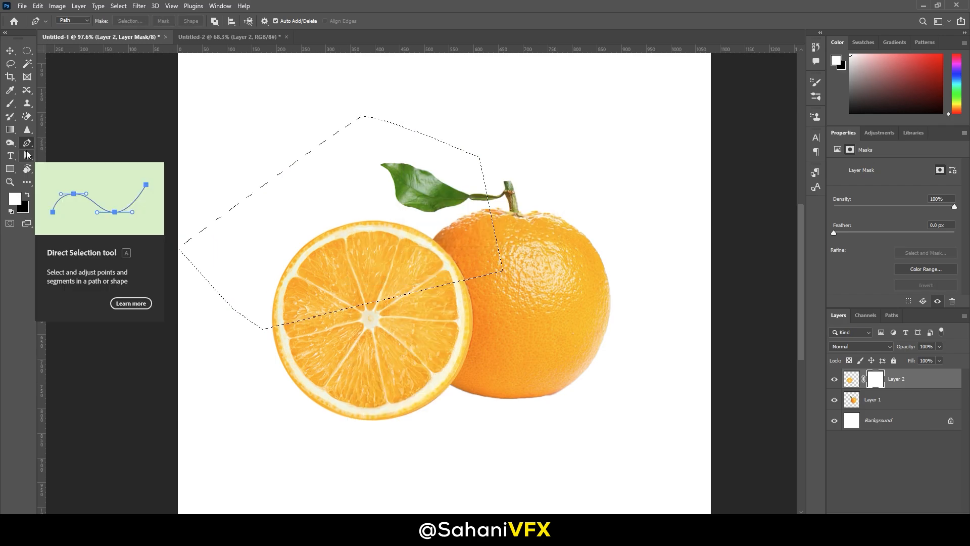
key(ctrl+BackSpace)
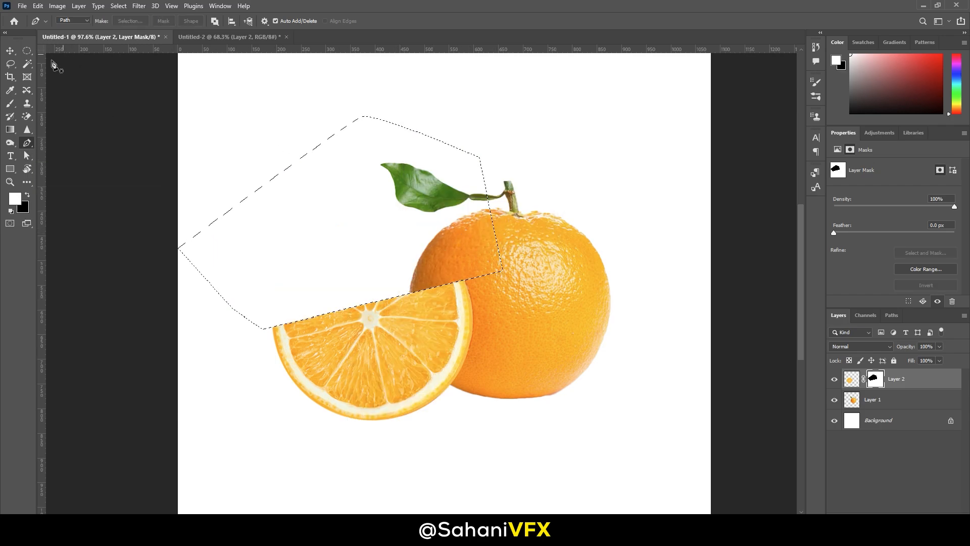
click(27, 50)
right_click(456, 217)
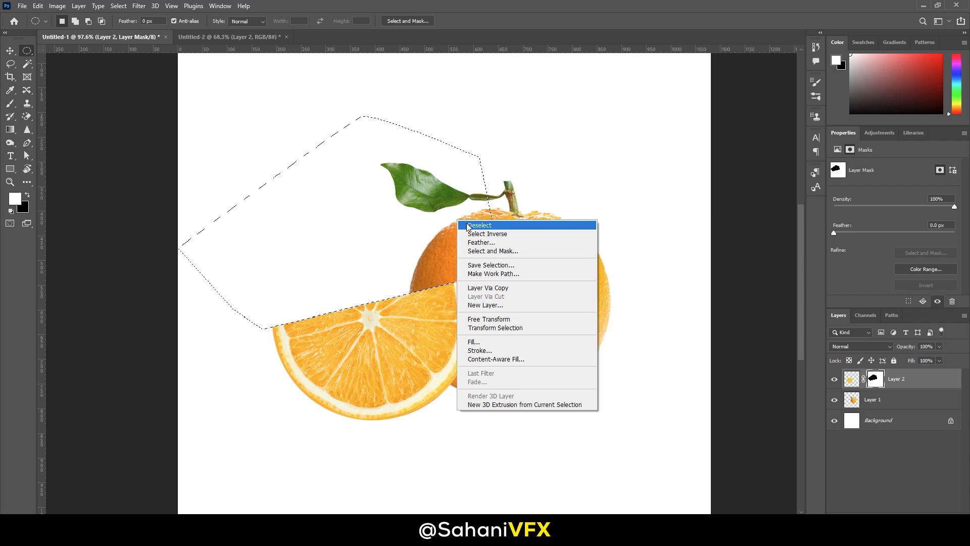
click(470, 223)
Step: Trace the inner edge of the half slice's rind with the Pen tool, following the segment notches from end to end
scroll(368, 365, up, 3)
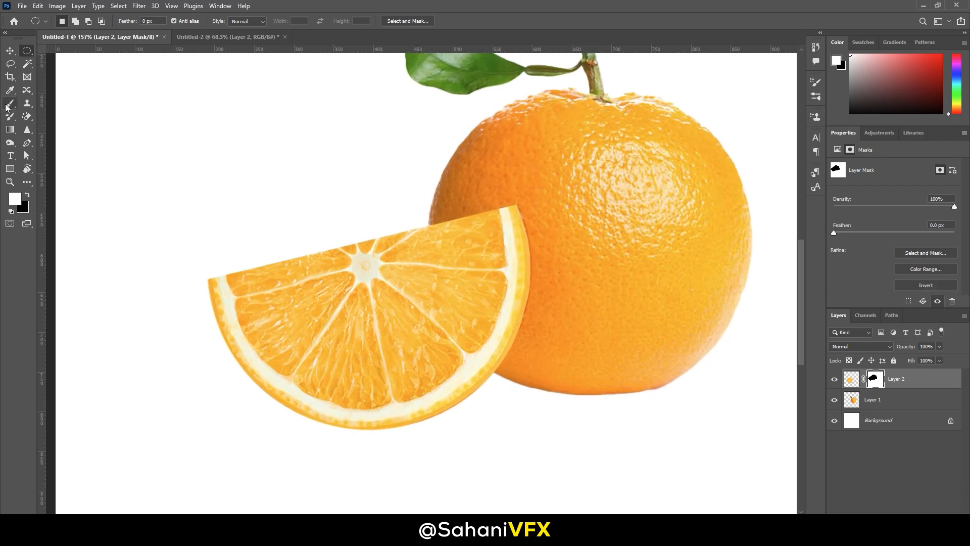
click(26, 143)
scroll(270, 314, up, 2)
click(211, 262)
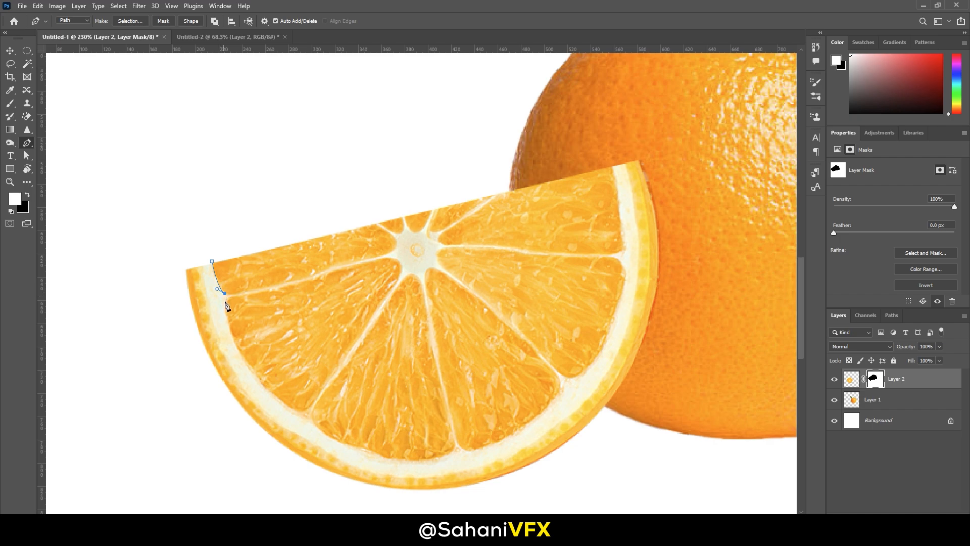
drag(302, 412, 317, 434)
alt+click(302, 413)
click(315, 423)
drag(452, 454, 528, 431)
alt+click(453, 454)
drag(465, 452, 474, 456)
alt+click(466, 452)
drag(560, 388, 581, 381)
alt+click(559, 388)
drag(622, 266, 620, 187)
drag(624, 250, 629, 248)
drag(613, 166, 608, 153)
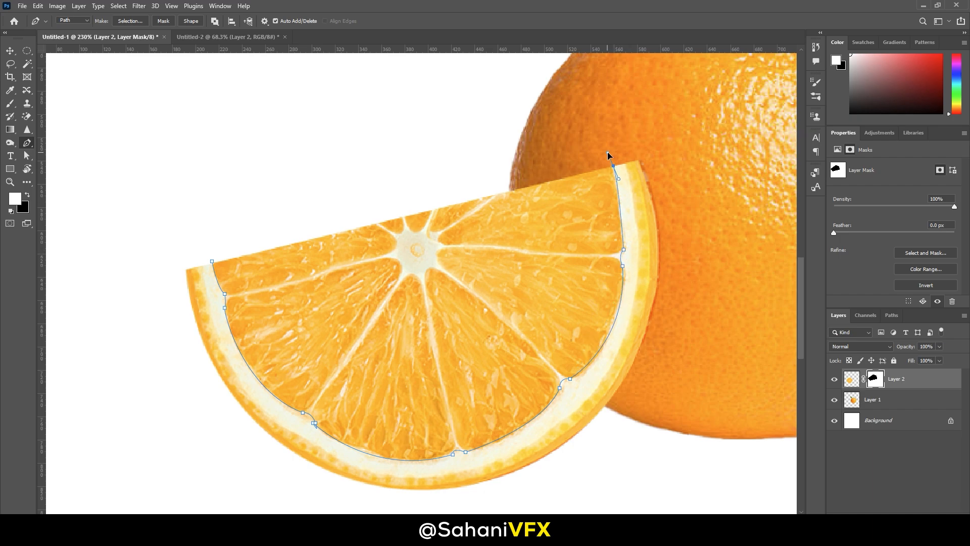
Step: Close the path loosely above the cut edge, convert it to a selection and hide the enclosed pulp on Layer 2's mask
click(500, 109)
click(410, 140)
click(331, 177)
click(240, 222)
right_click(421, 261)
click(470, 304)
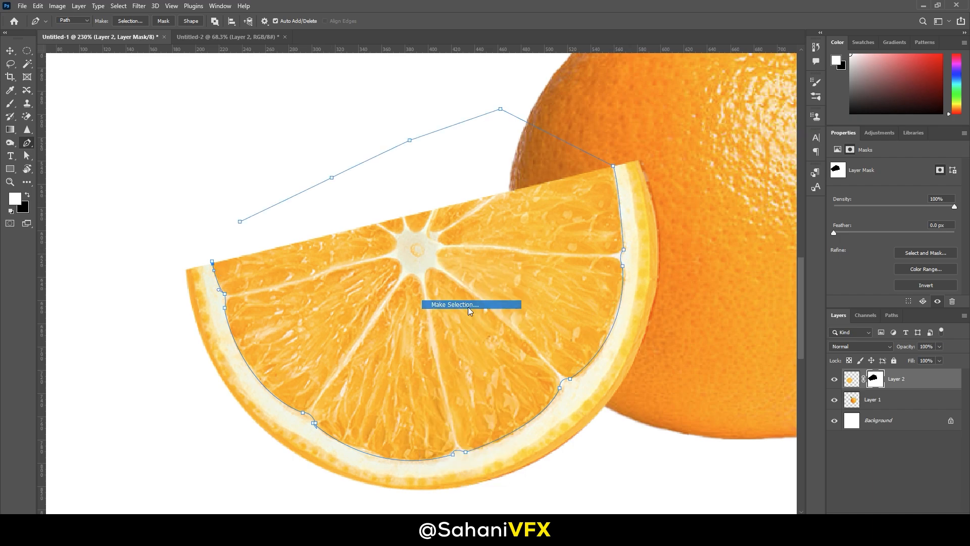
key(Return)
key(Delete)
scroll(450, 312, down, 3)
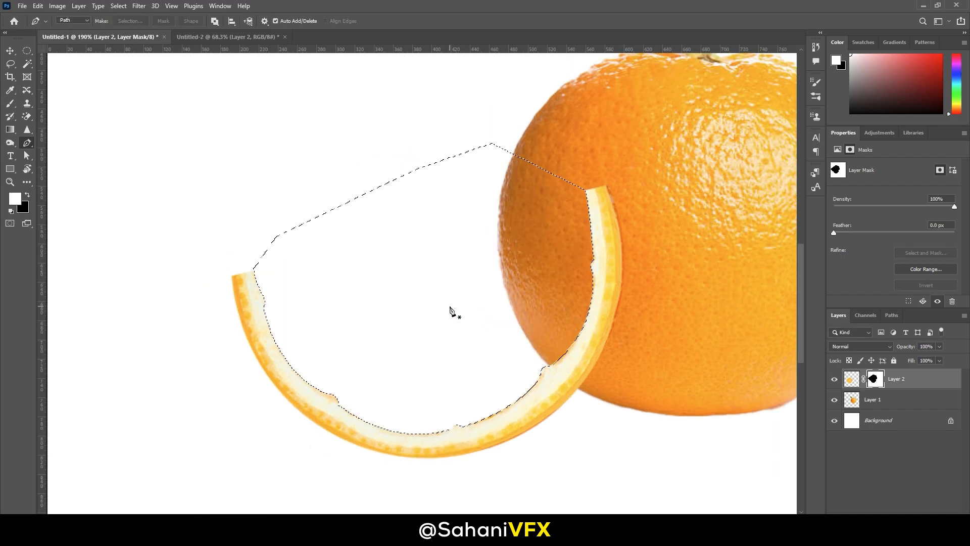
scroll(440, 232, down, 2)
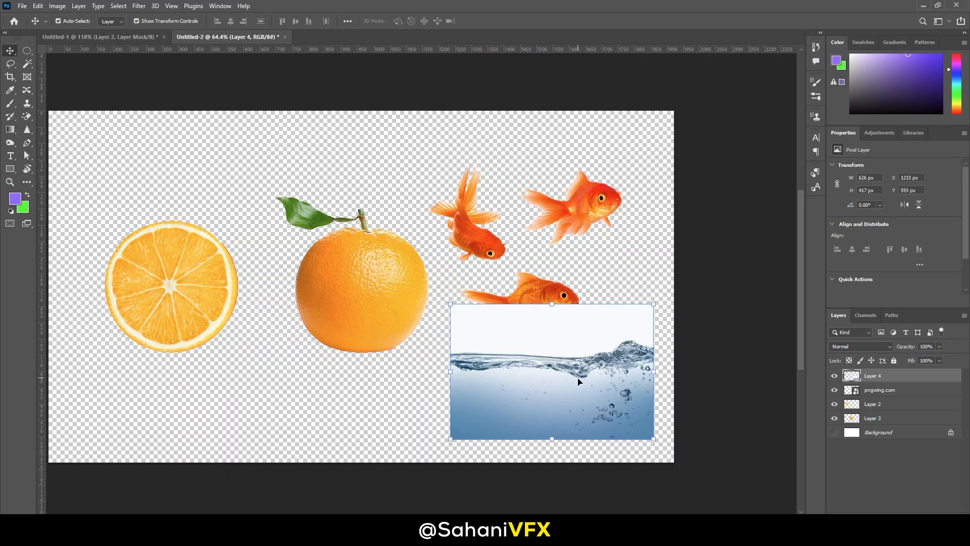
Step: Bring the water image from Untitled-2 into Untitled-1 and position it over the hollowed orange slice
drag(395, 395, 267, 307)
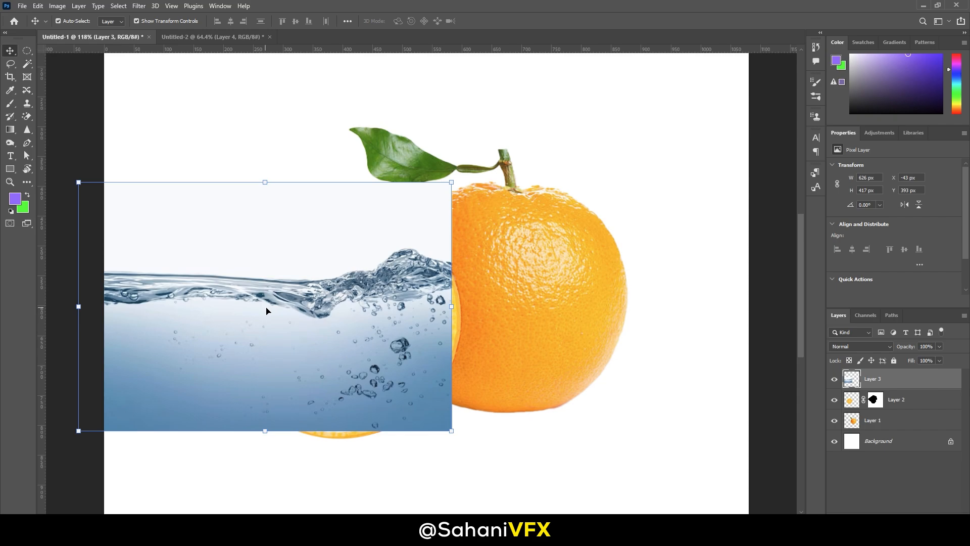
drag(323, 317, 420, 341)
Step: Scale the water image to about 75%, rotate it about -11.3°, and place its layer below the rind layer
drag(545, 206, 408, 282)
drag(388, 352, 418, 305)
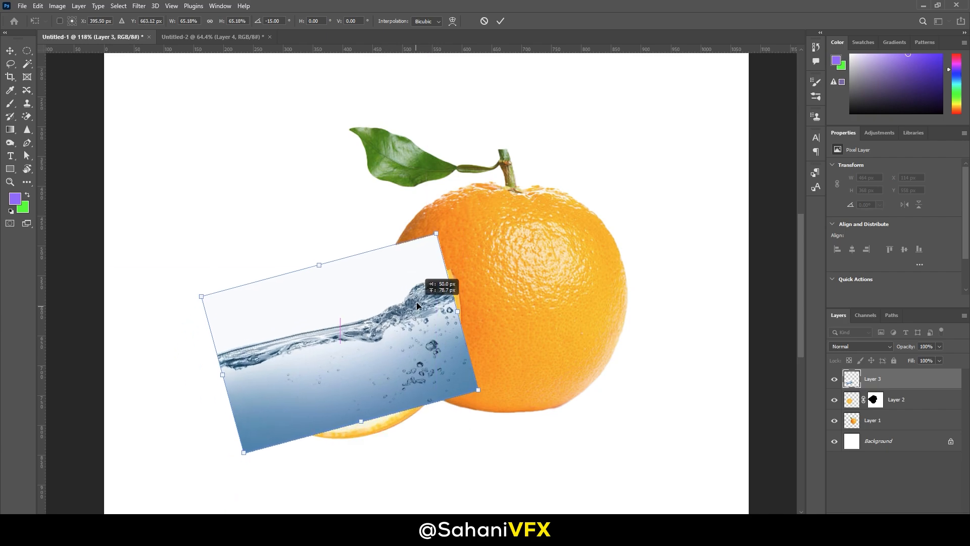
drag(467, 277, 419, 281)
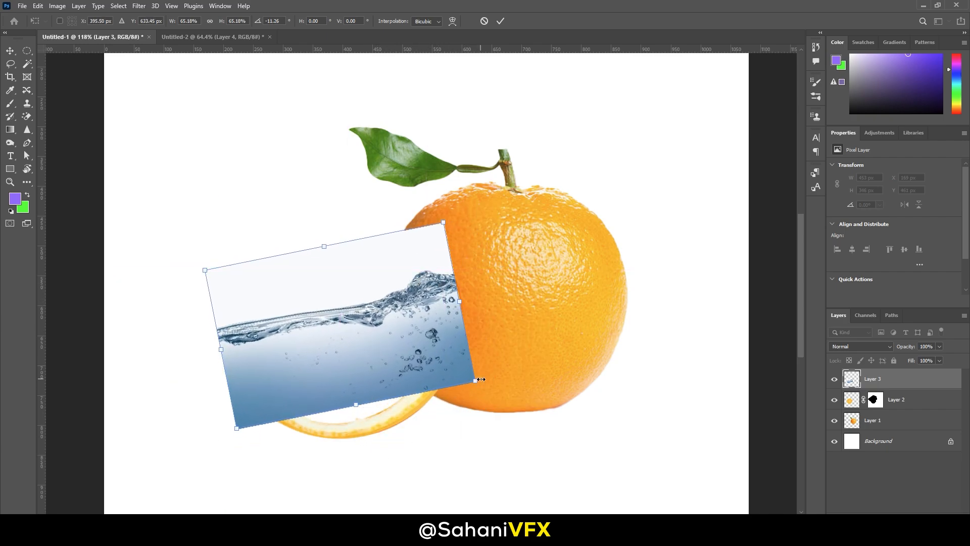
drag(481, 379, 515, 386)
drag(447, 361, 437, 372)
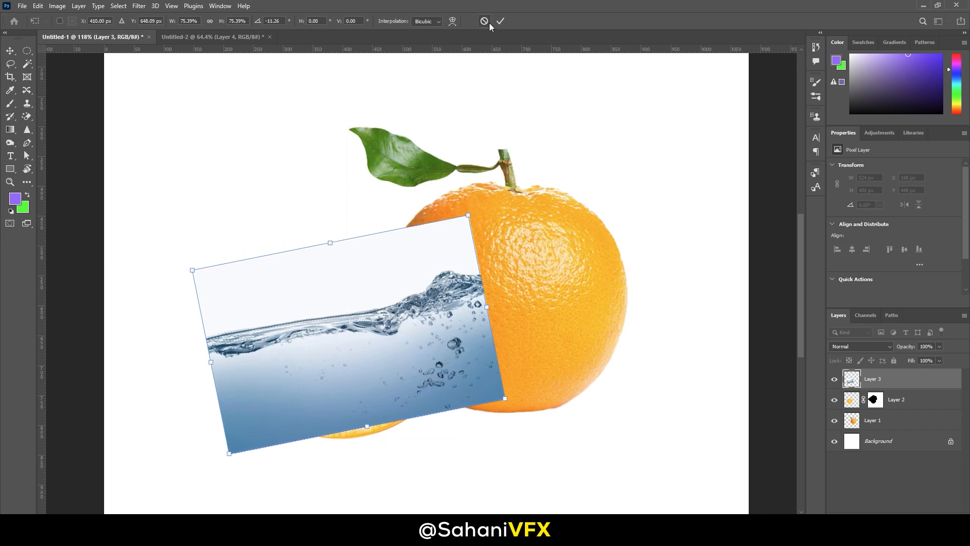
click(500, 21)
drag(886, 384, 892, 411)
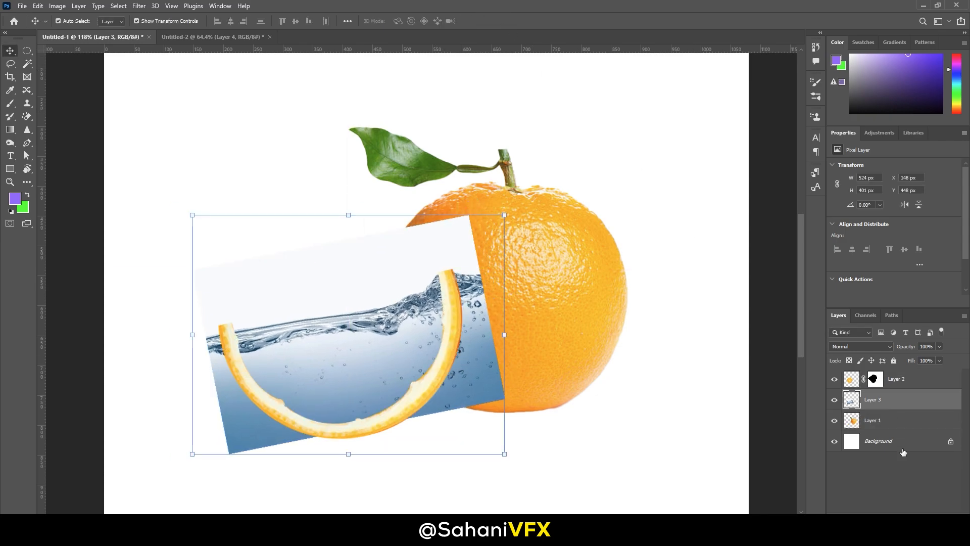
Step: Trace the wavy water surface with the Pen tool from the rind's left end to its right end
scroll(383, 356, up, 3)
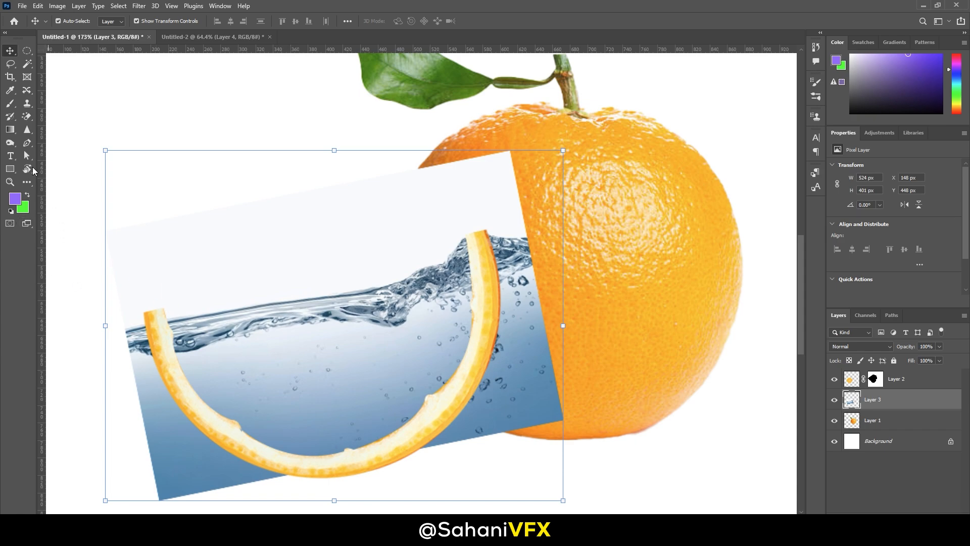
key(p)
scroll(164, 339, up, 1)
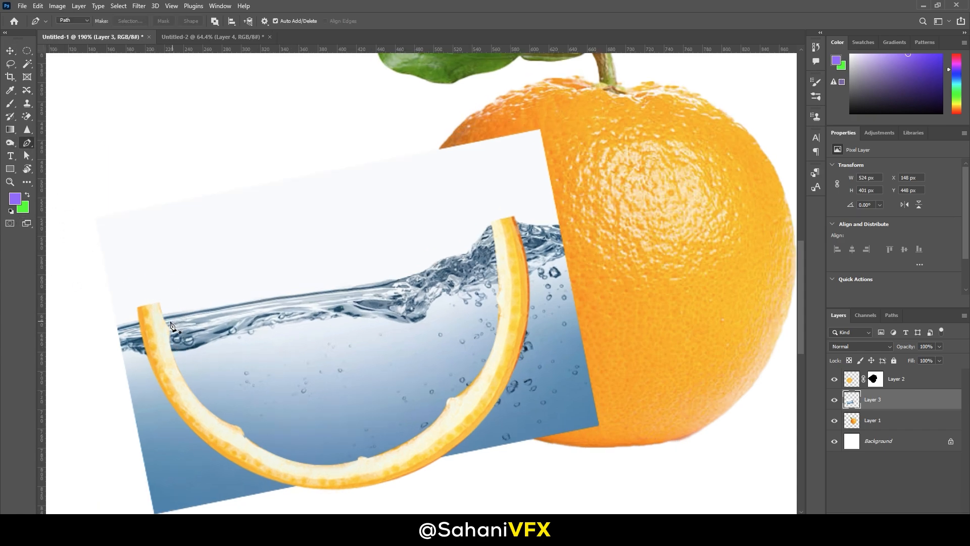
click(159, 314)
drag(347, 287, 365, 286)
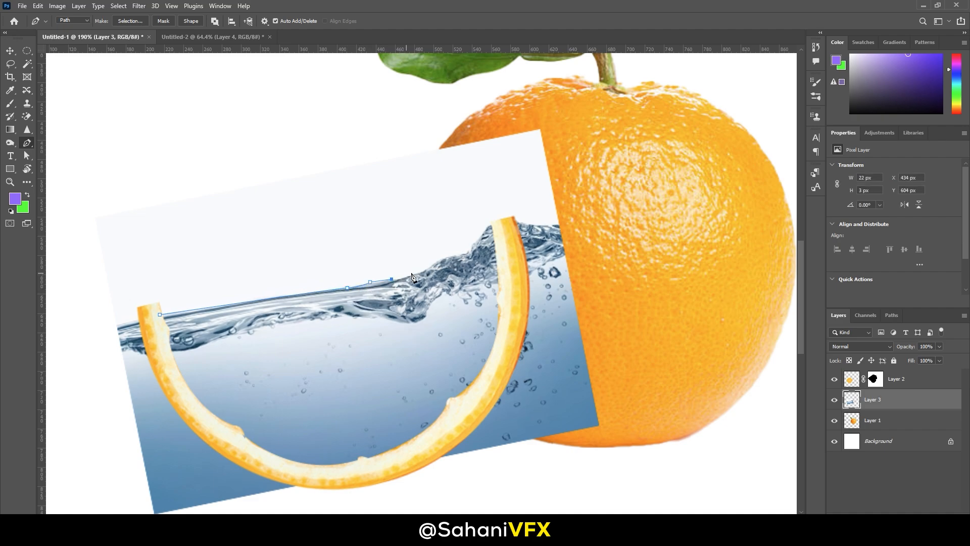
drag(460, 253, 478, 256)
click(482, 233)
Step: Continue the path down through the curved rind and close it at the left end of the water surface
drag(466, 425, 394, 484)
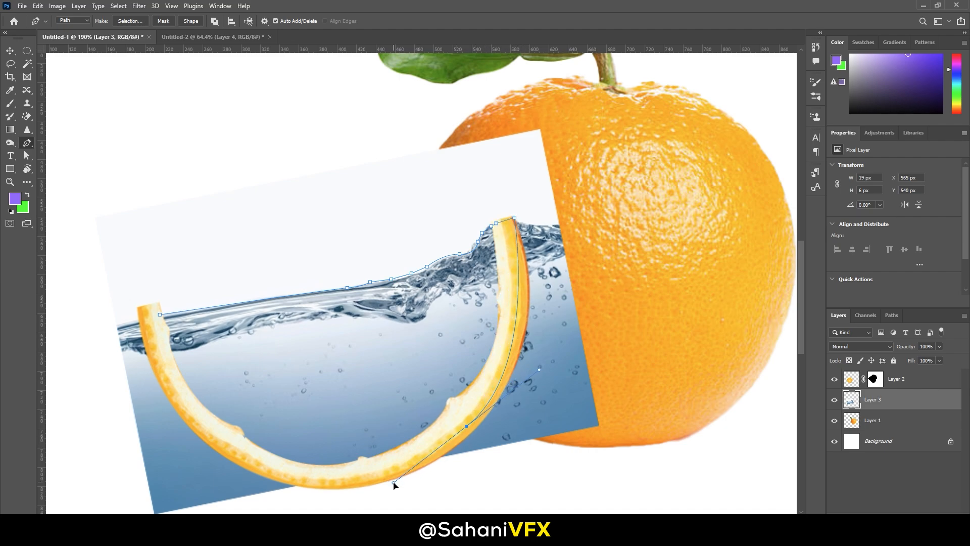
alt+click(466, 426)
drag(253, 457, 153, 396)
alt+click(254, 458)
drag(159, 316, 168, 232)
Step: Convert the path to a selection, invert it, delete the water outside the rind and deselect
right_click(223, 237)
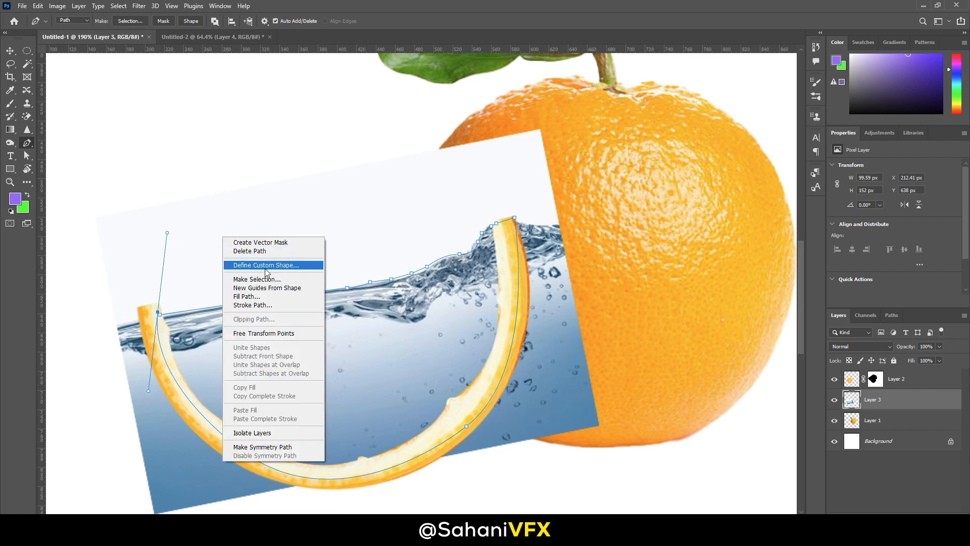
click(257, 278)
key(Return)
click(27, 50)
right_click(318, 151)
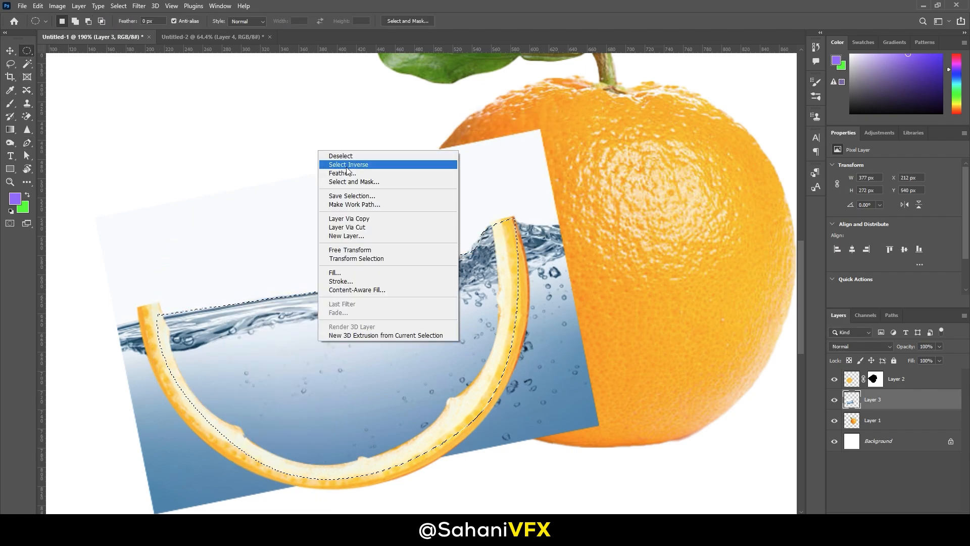
click(349, 165)
key(Delete)
scroll(565, 409, down, 3)
right_click(378, 328)
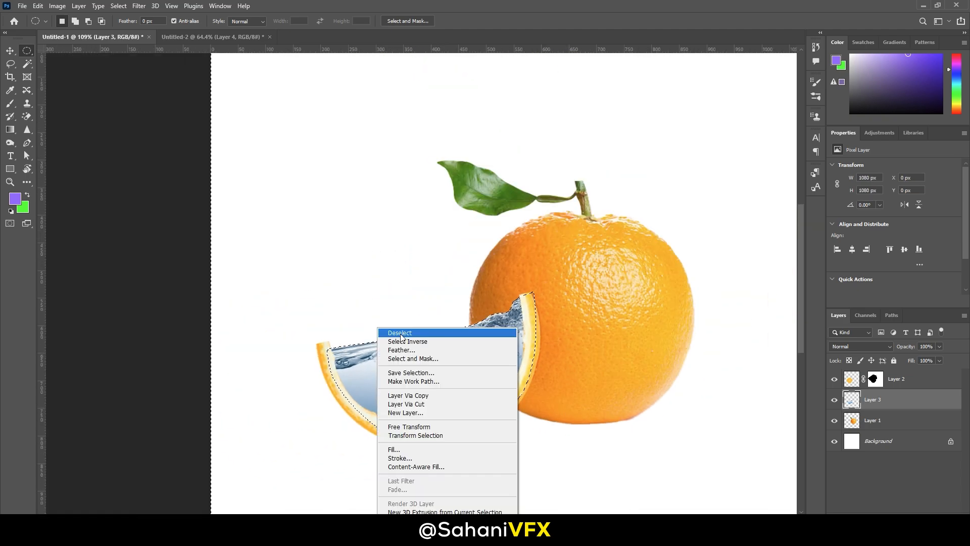
click(399, 332)
Step: Warp the water layer so its surface reaches both upper ends of the rind
scroll(346, 216, up, 3)
click(11, 50)
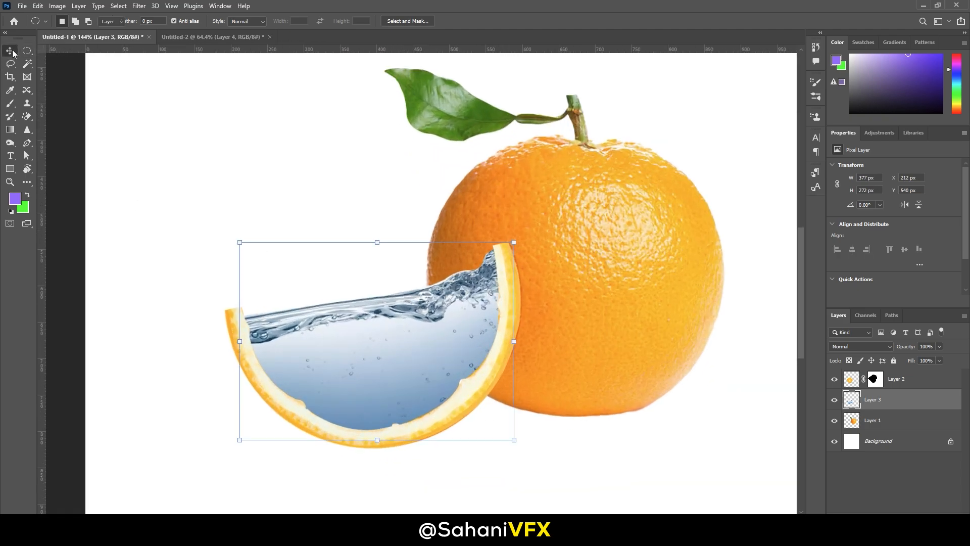
scroll(356, 292, up, 1)
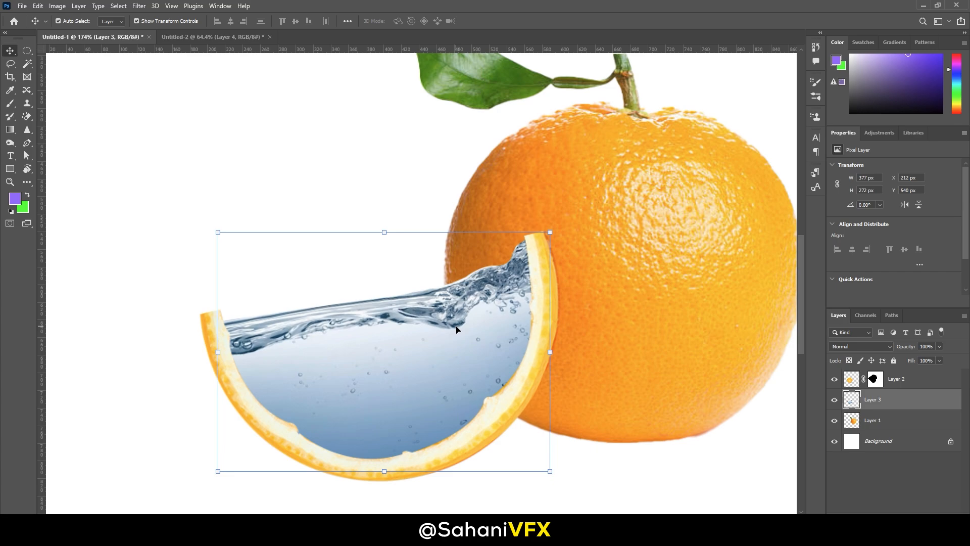
key(ctrl+t)
right_click(289, 329)
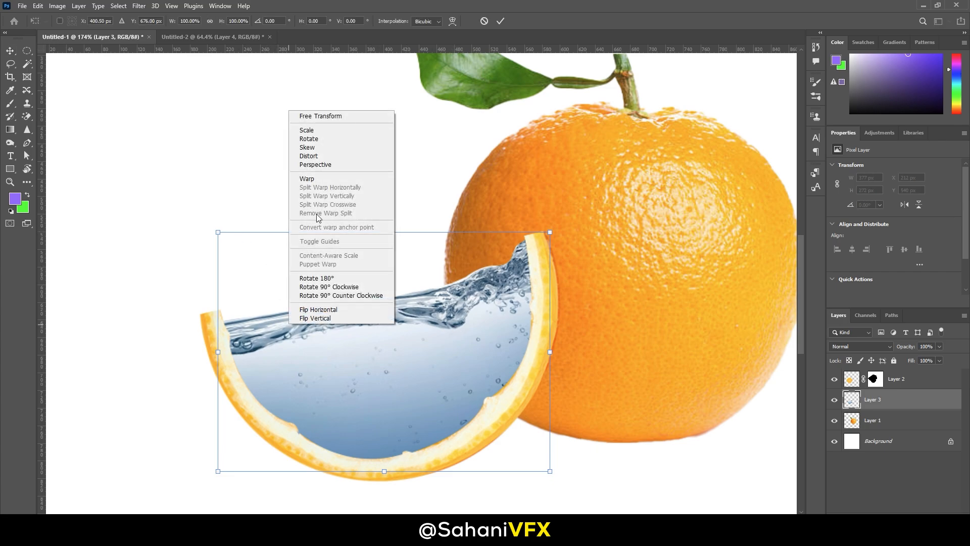
click(309, 178)
mouse_move(237, 336)
mouse_down()
mouse_move(224, 318)
mouse_move(228, 326)
mouse_up()
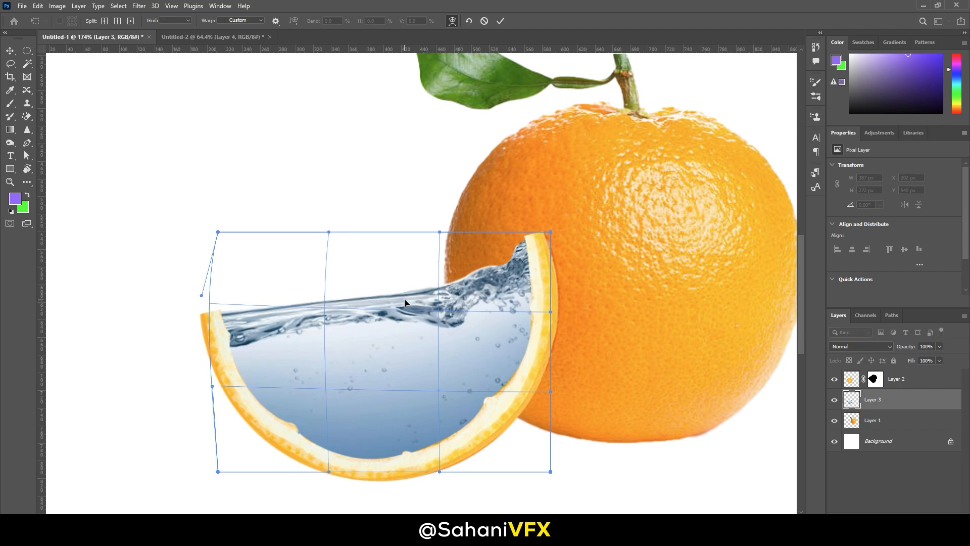
drag(406, 300, 536, 241)
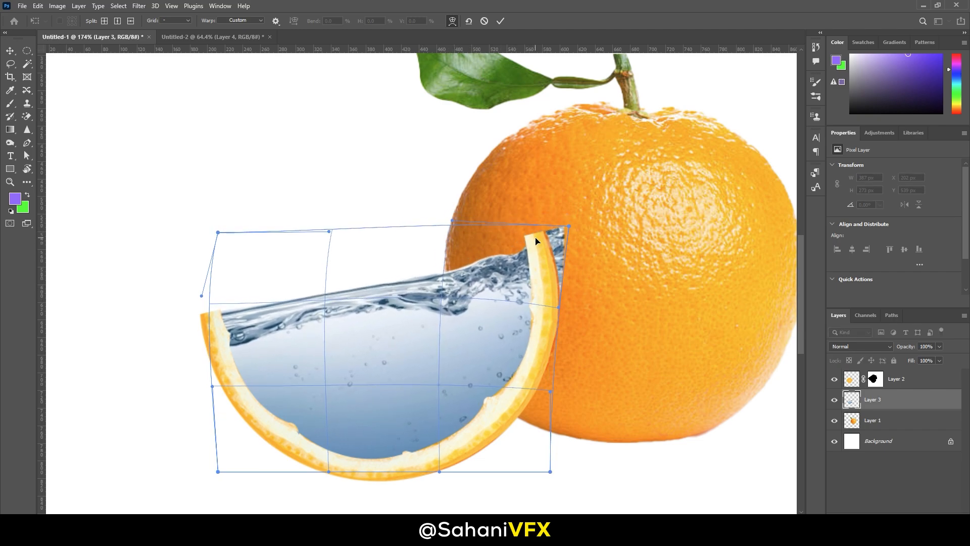
click(500, 22)
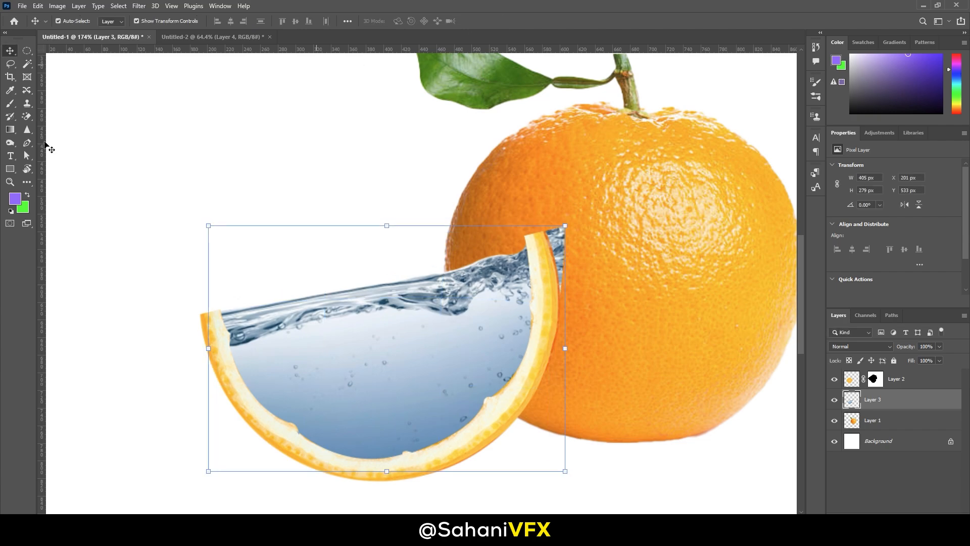
click(28, 120)
right_click(28, 119)
click(65, 116)
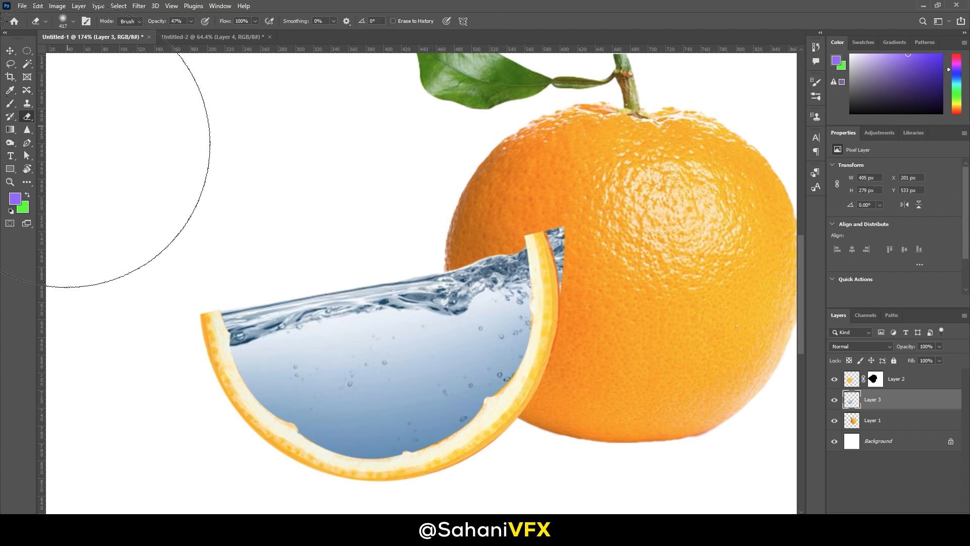
click(10, 103)
right_click(543, 228)
click(608, 250)
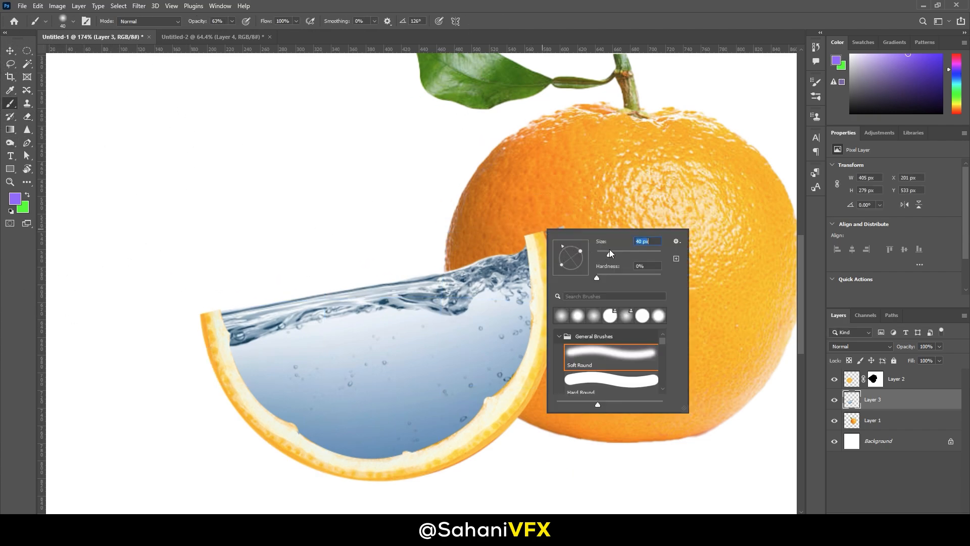
mouse_move(528, 144)
mouse_down()
mouse_move(553, 202)
mouse_move(560, 261)
mouse_up()
key(ctrl+z)
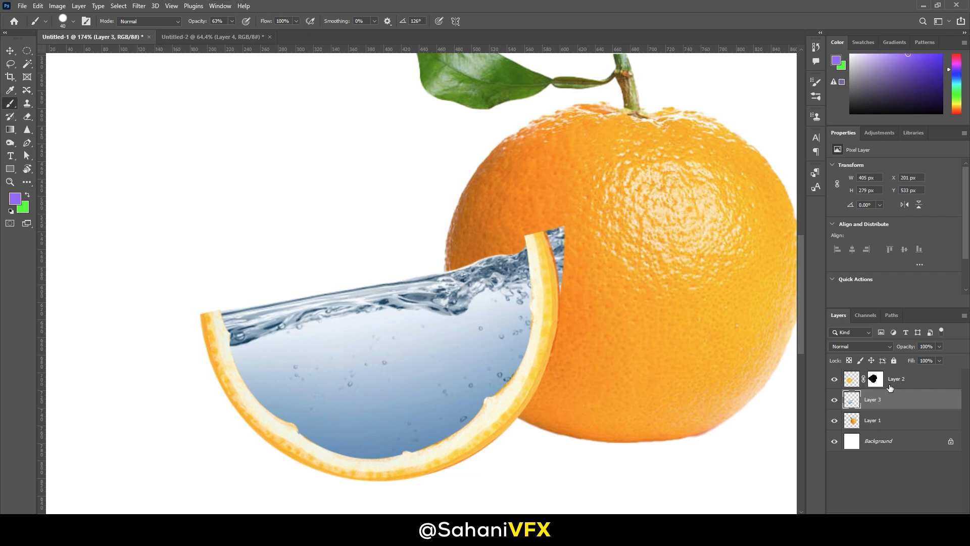
click(876, 380)
key(d)
Step: Erase the water sticking out beyond the rind's right end with a hard 44 px eraser at 100% opacity
click(882, 404)
click(28, 117)
right_click(595, 254)
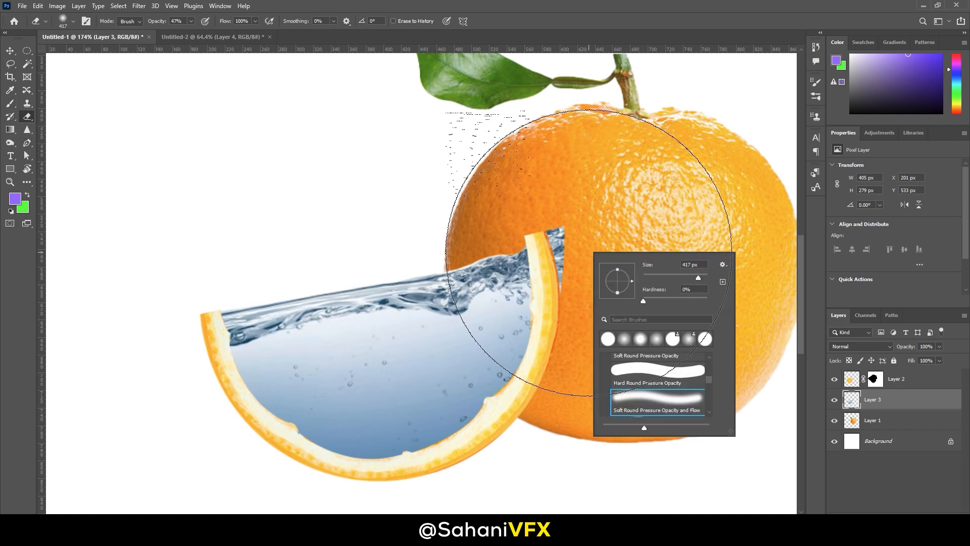
key(Return)
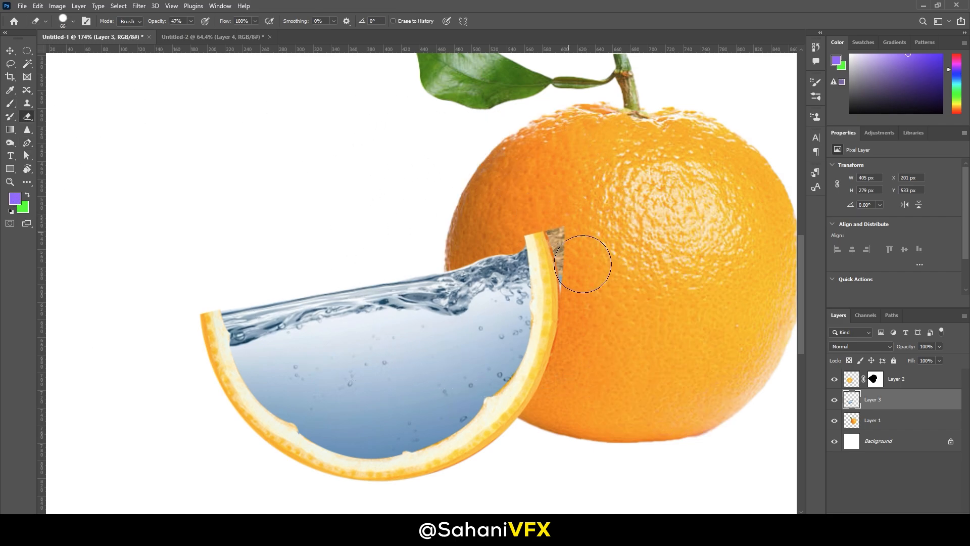
drag(194, 34, 222, 34)
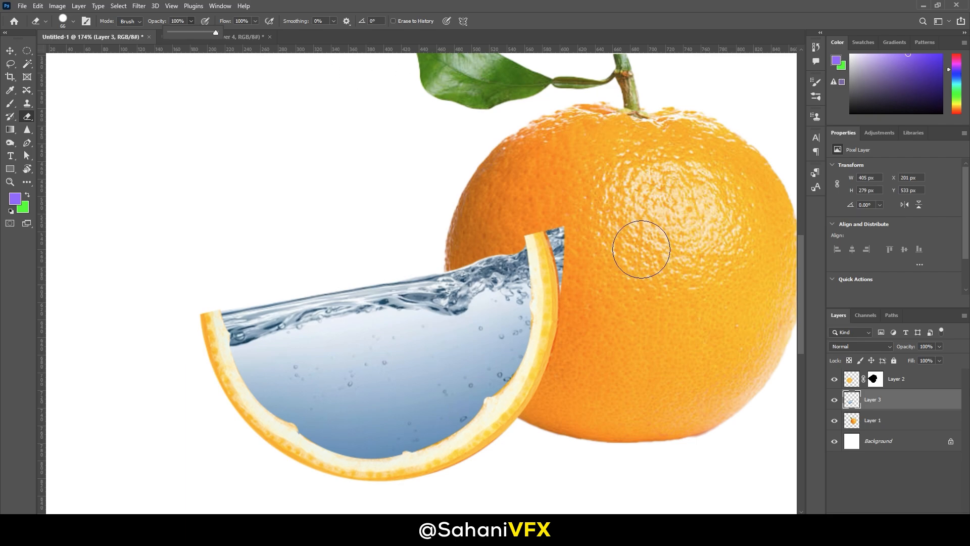
right_click(646, 247)
drag(575, 232, 577, 298)
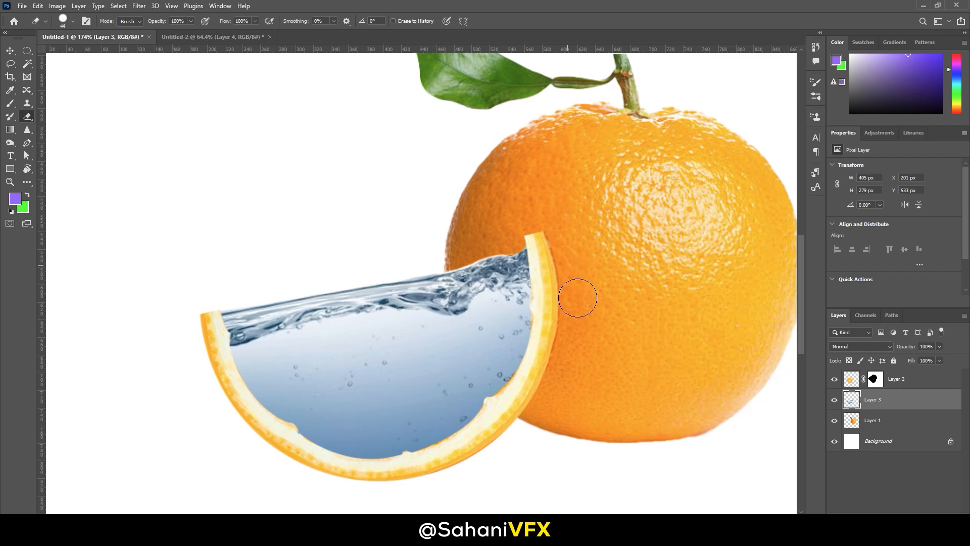
Step: Move the water layer above the rind layer and set its blend mode to Overlay
scroll(363, 355, down, 1)
scroll(363, 355, down, 3)
scroll(552, 258, up, 2)
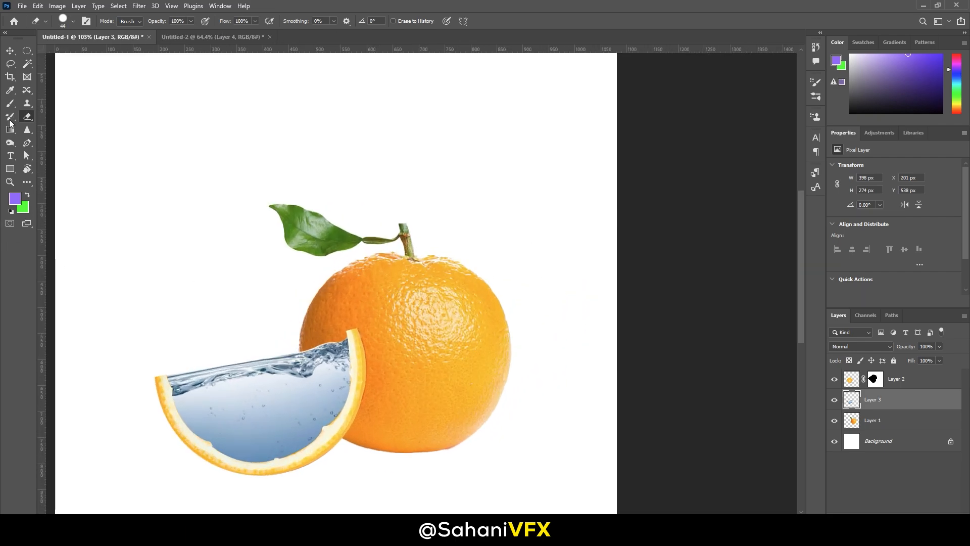
key(v)
drag(878, 409, 901, 393)
scroll(279, 426, up, 3)
scroll(483, 291, down, 2)
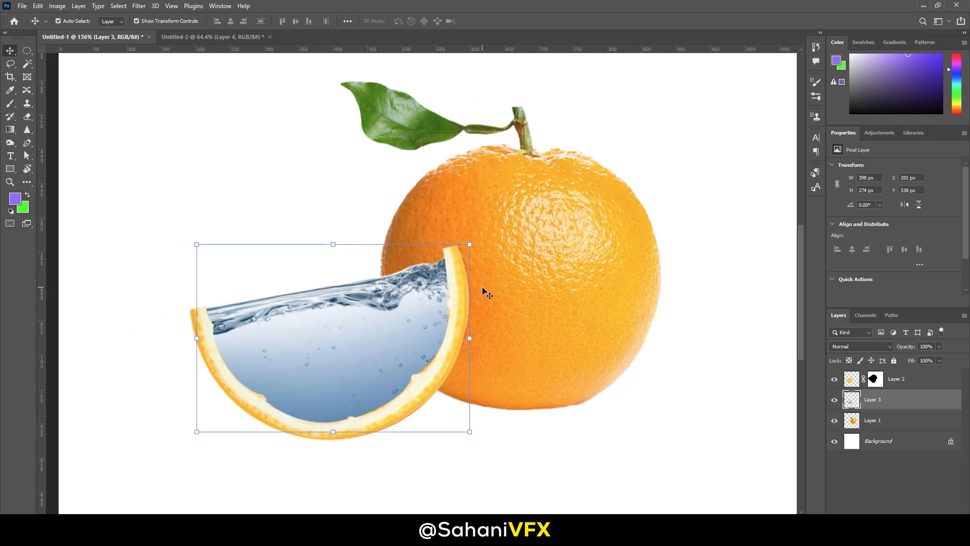
scroll(453, 258, down, 2)
scroll(267, 378, up, 5)
scroll(300, 336, down, 4)
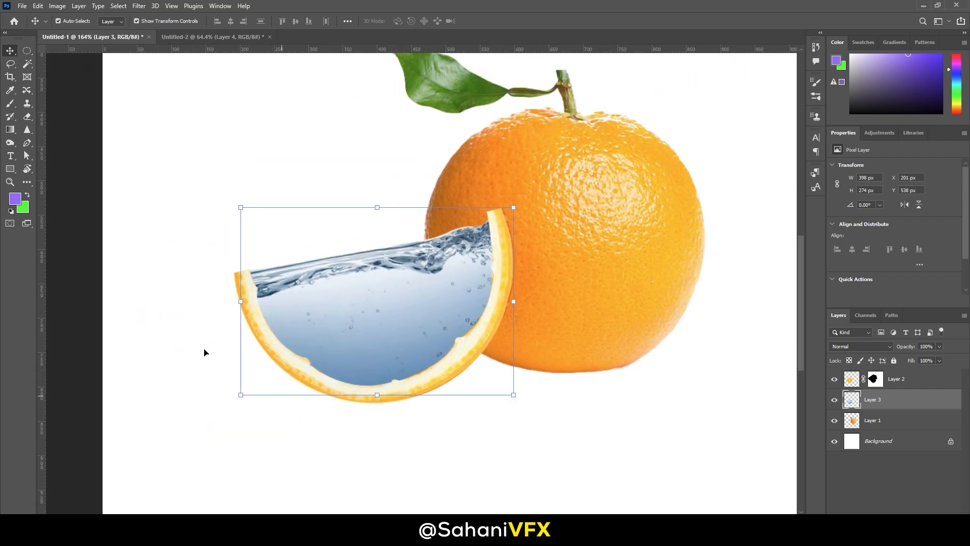
scroll(484, 276, up, 2)
scroll(289, 304, up, 1)
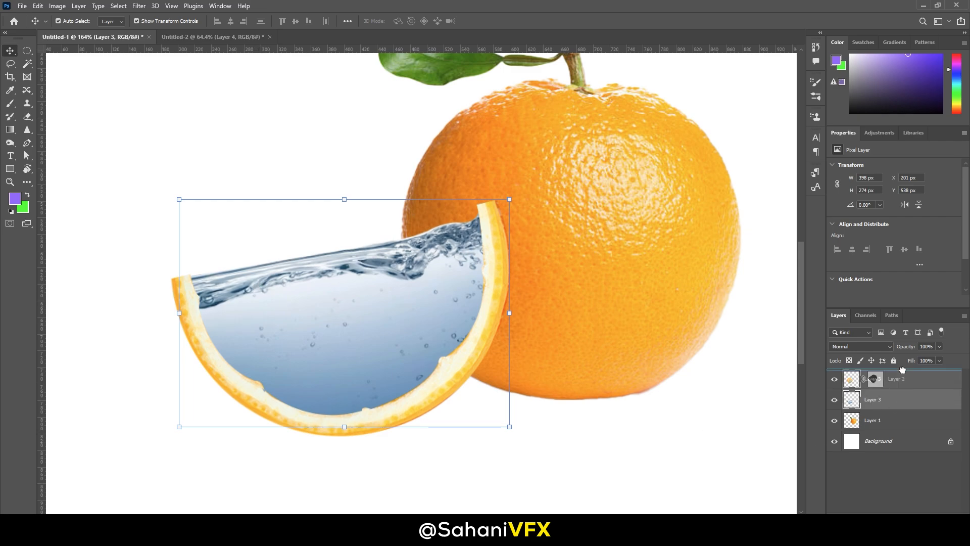
click(861, 346)
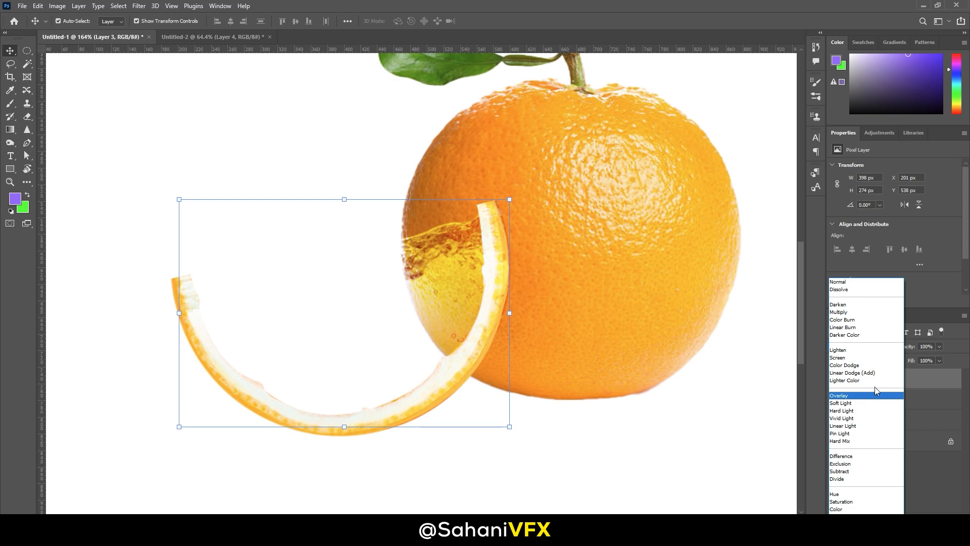
click(875, 395)
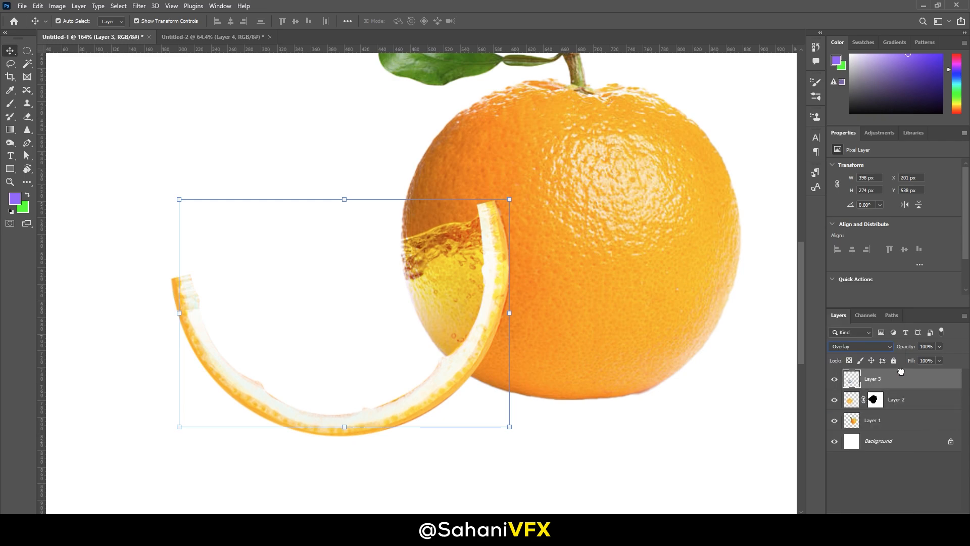
Step: Duplicate the water layer beneath the rind layer and set the copy's blend mode to Normal
drag(901, 372, 901, 432)
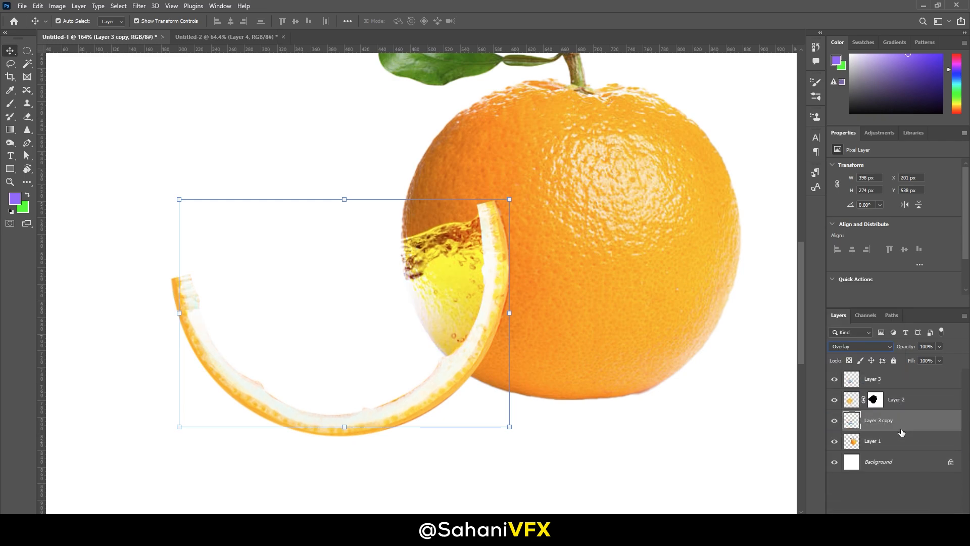
click(874, 345)
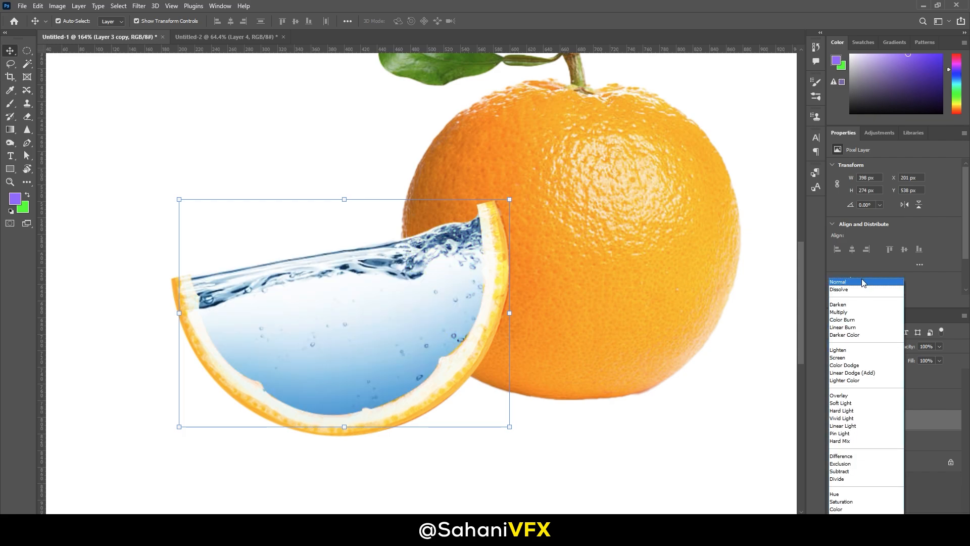
click(862, 282)
Step: Select the Overlay water layer and set the eraser to 0% hardness and 65% opacity
click(888, 382)
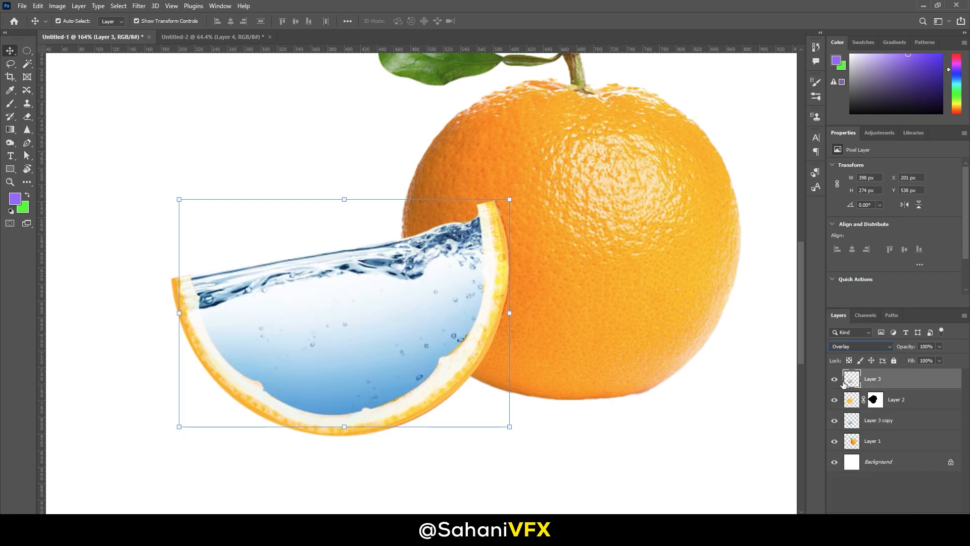
click(835, 382)
click(835, 382)
click(28, 117)
scroll(482, 296, up, 3)
right_click(566, 268)
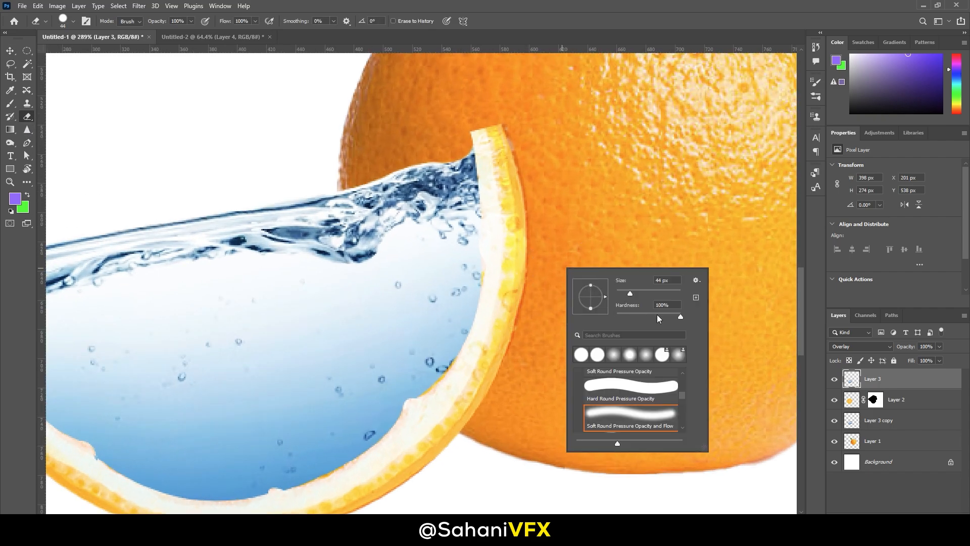
drag(657, 314, 614, 315)
click(192, 21)
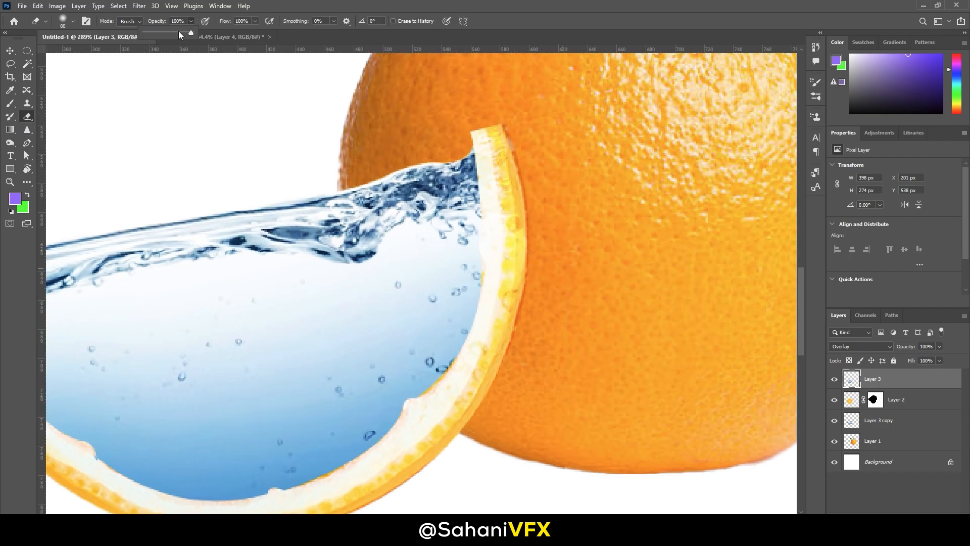
click(561, 182)
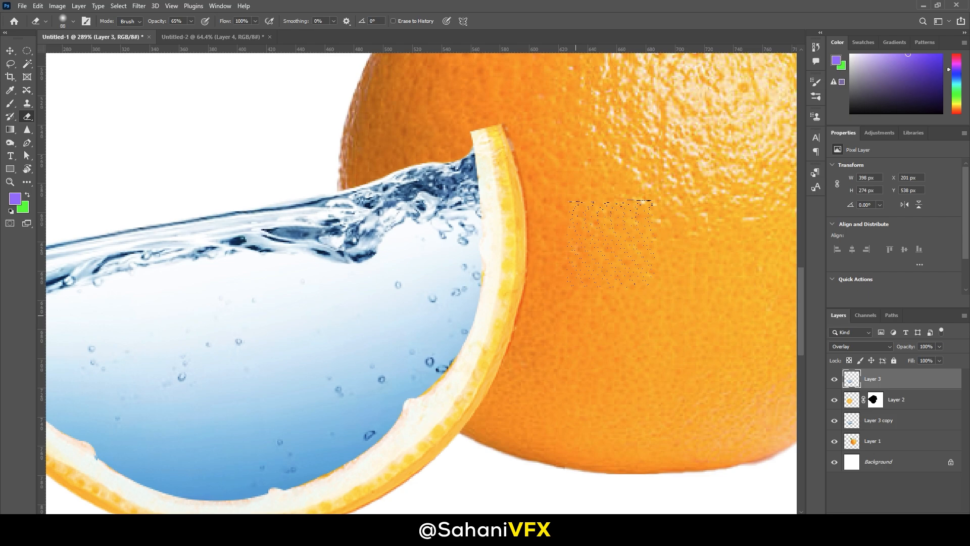
Step: Check the slice with the lower water copy hidden and shown, and set the eraser size to 62 px
scroll(610, 247, down, 5)
scroll(588, 275, up, 5)
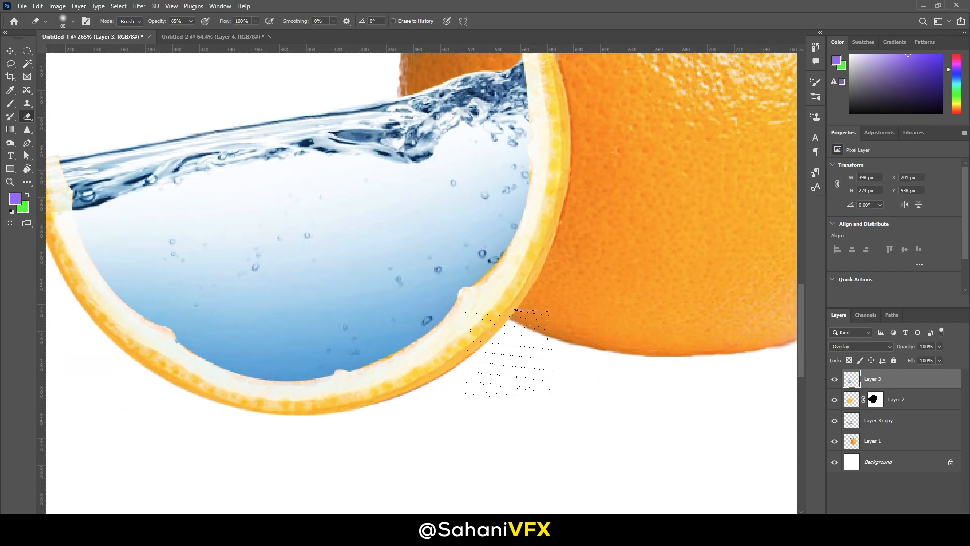
click(834, 420)
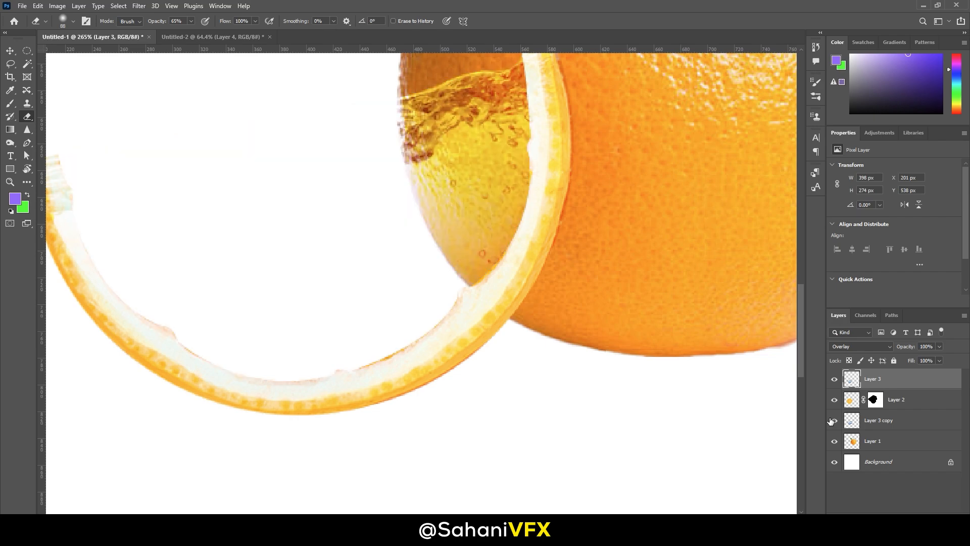
click(834, 420)
right_click(661, 292)
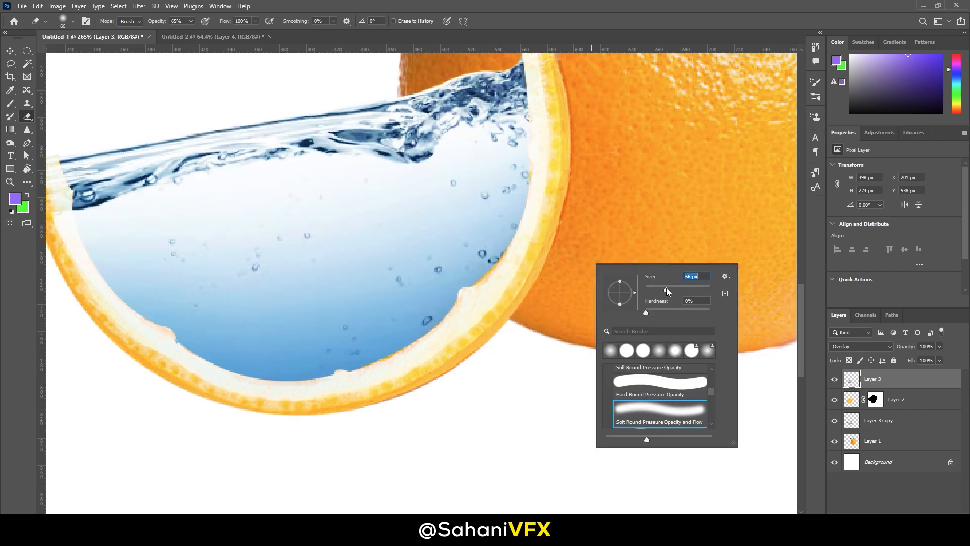
Step: Compare the orange slice with the Overlay water layer and the lower water copy hidden and shown
click(834, 420)
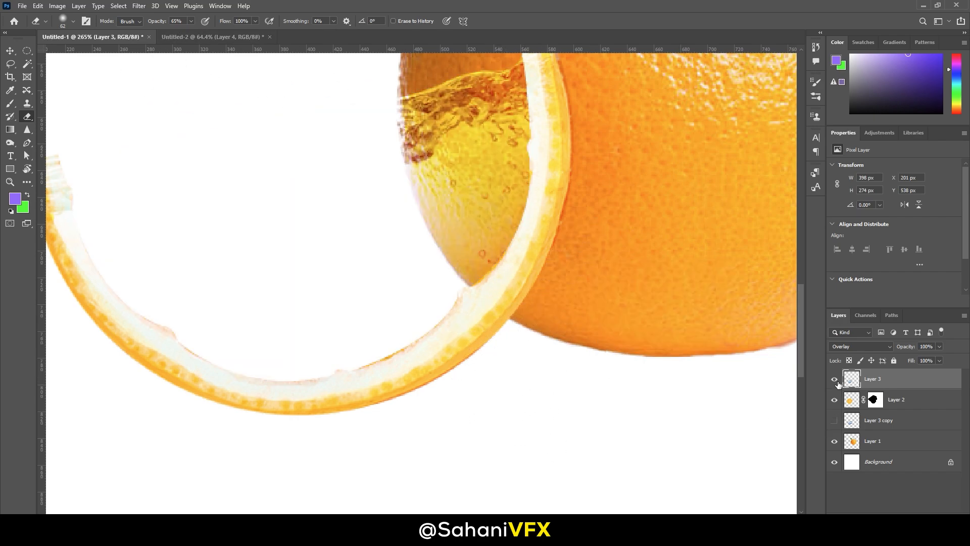
click(834, 378)
click(834, 379)
click(834, 379)
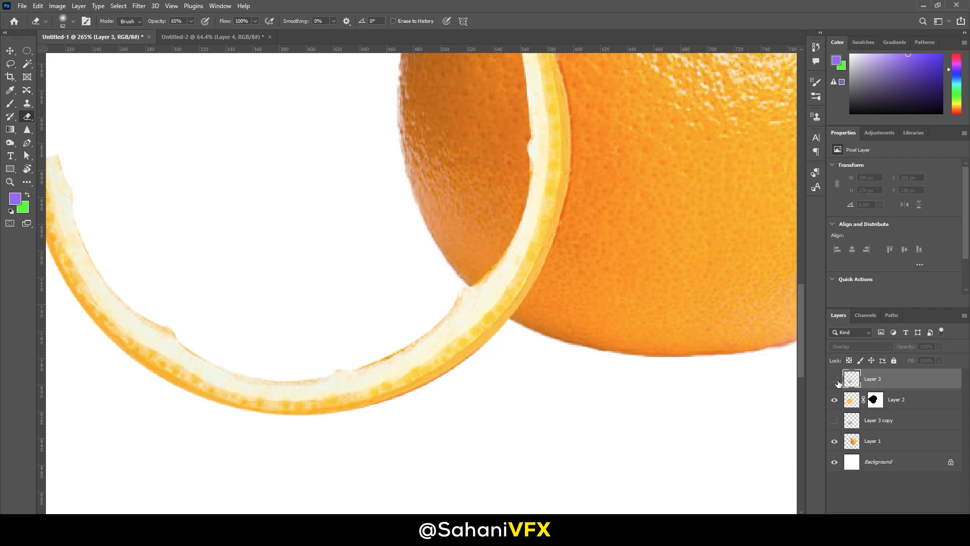
click(834, 379)
scroll(643, 366, down, 3)
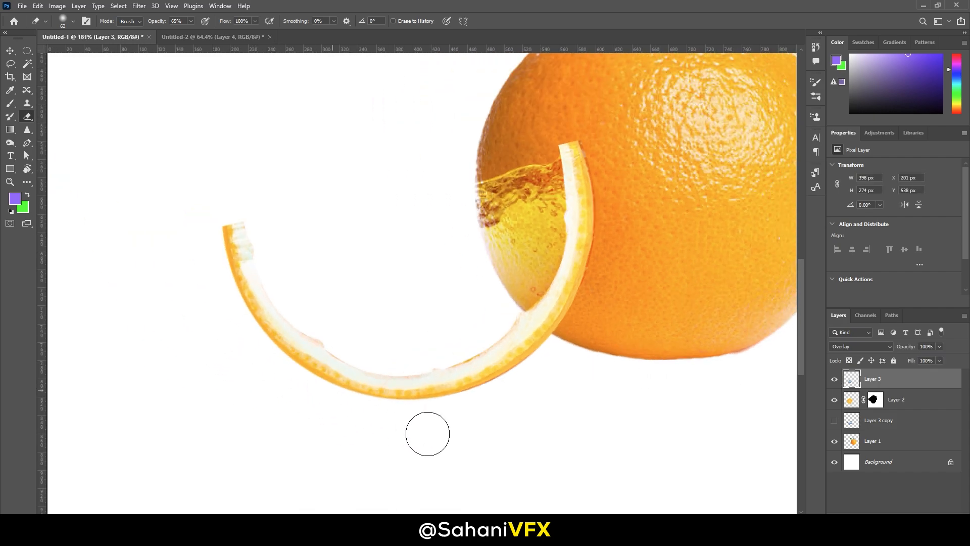
click(834, 420)
scroll(440, 340, down, 2)
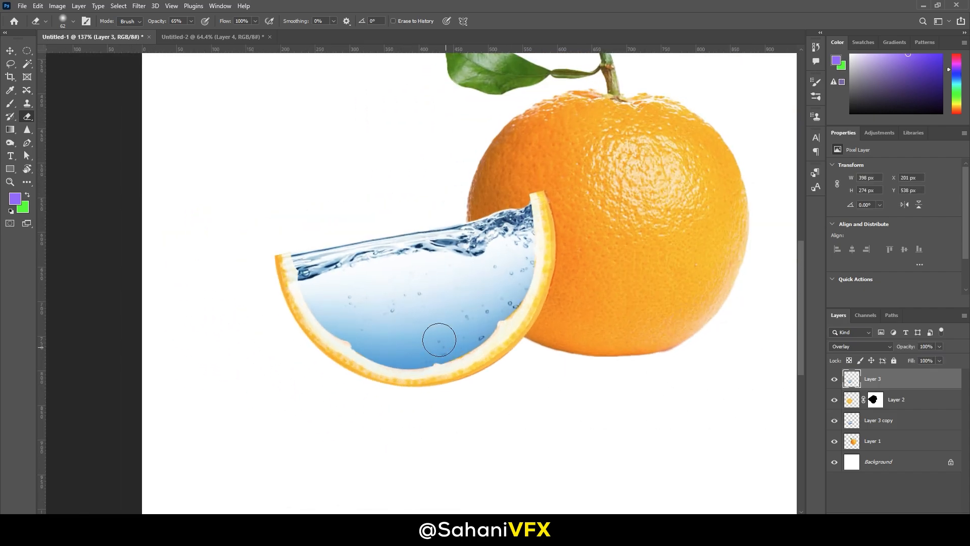
Step: Bring the goldfish image from the Untitled-2 document into the Untitled-1 composition as the top layer
click(10, 54)
scroll(63, 270, down, 5)
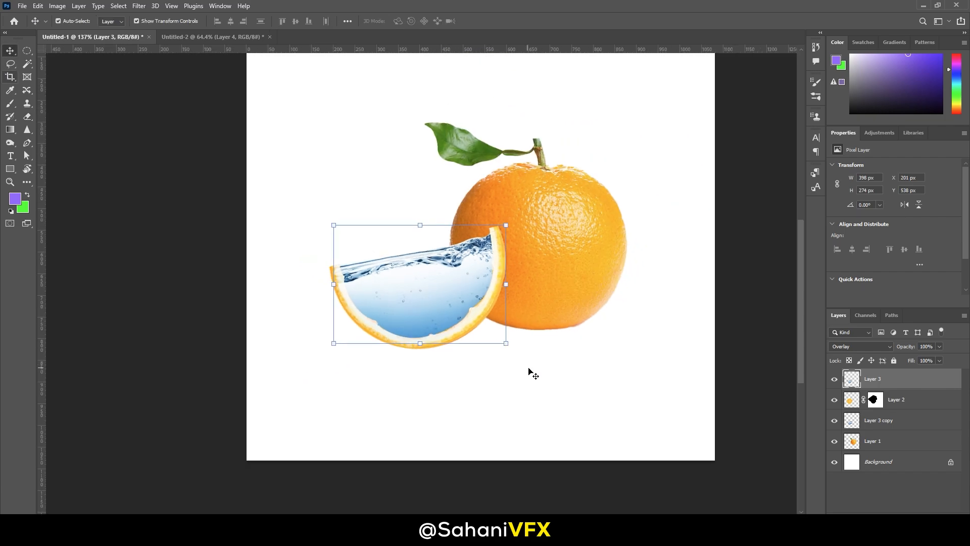
click(528, 369)
scroll(577, 295, up, 4)
scroll(467, 210, down, 3)
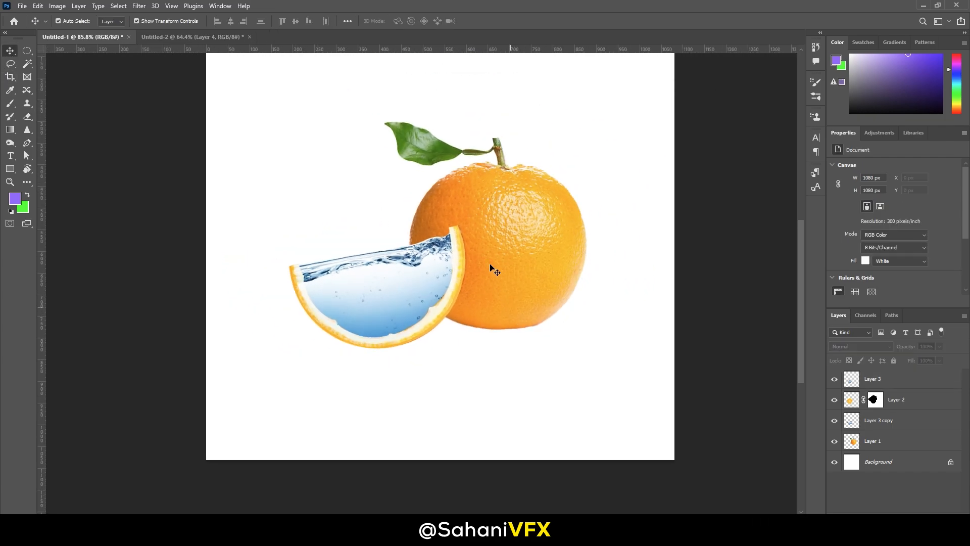
click(187, 37)
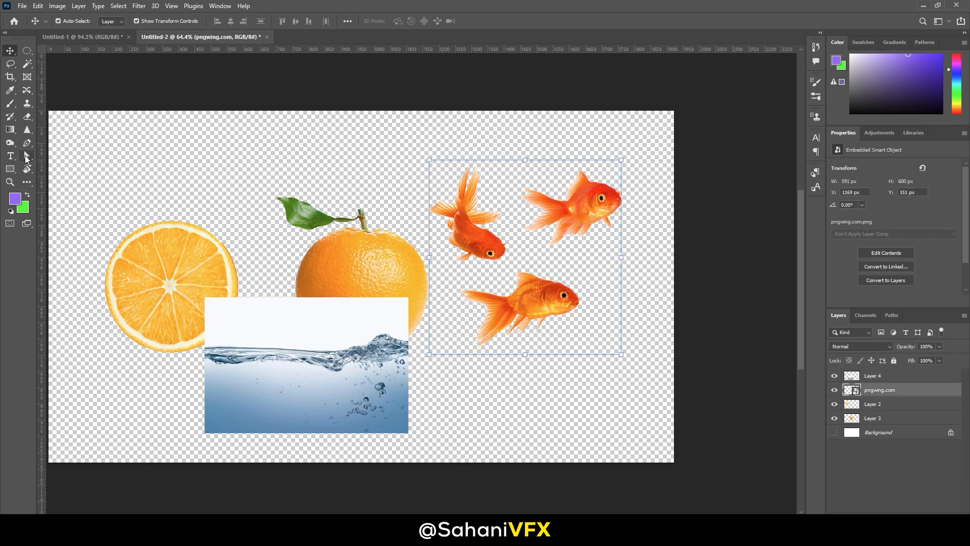
drag(505, 238, 396, 304)
drag(397, 303, 341, 273)
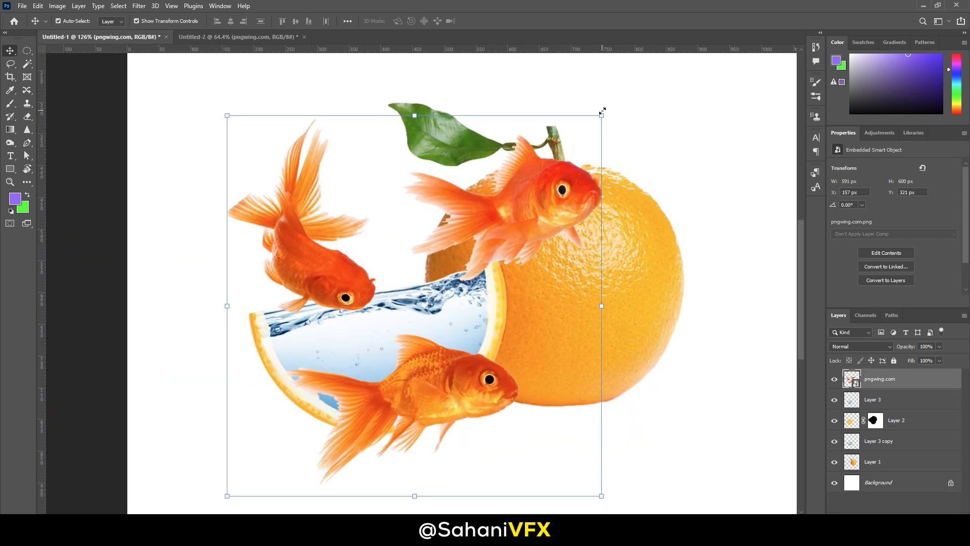
Step: Scale the goldfish image down to 8.84% and place it inside the water of the orange slice
drag(601, 112, 481, 347)
drag(438, 384, 417, 344)
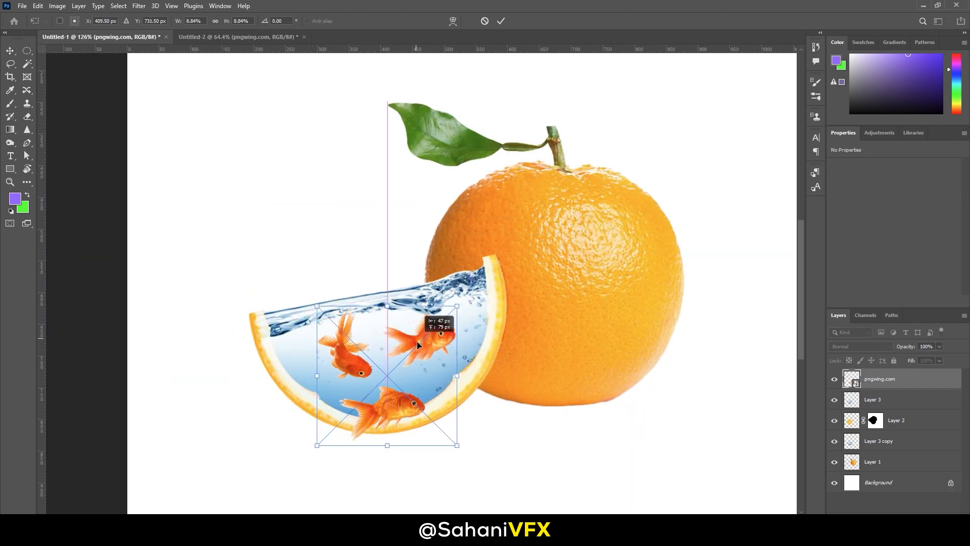
click(501, 21)
Step: Select the lowest goldfish with a rectangular marquee and try to delete it
scroll(393, 429, up, 3)
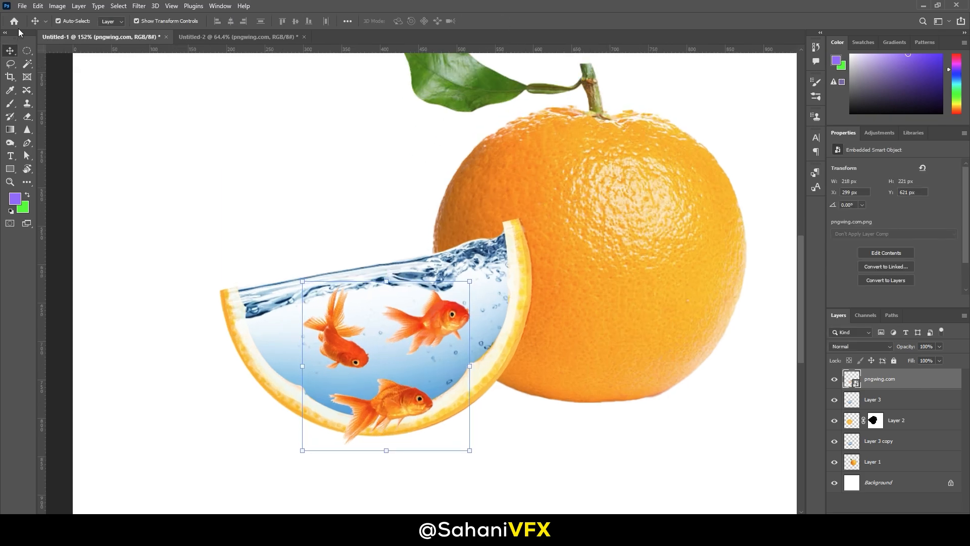
click(28, 51)
right_click(27, 51)
click(66, 50)
drag(292, 478, 553, 382)
key(Delete)
click(472, 197)
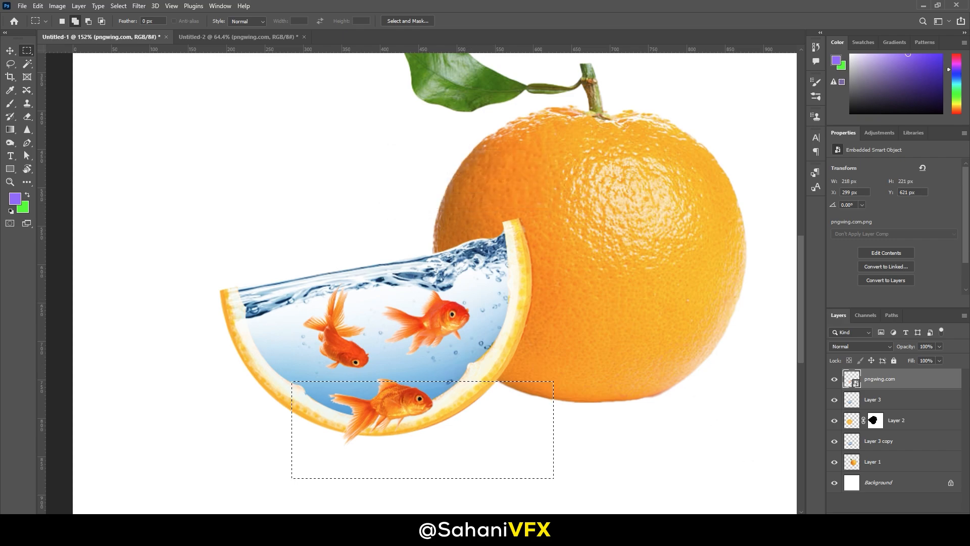
Step: Undo the mask made from the marquee, invert the selection and mask out the lowest goldfish
click(884, 519)
key(ctrl+z)
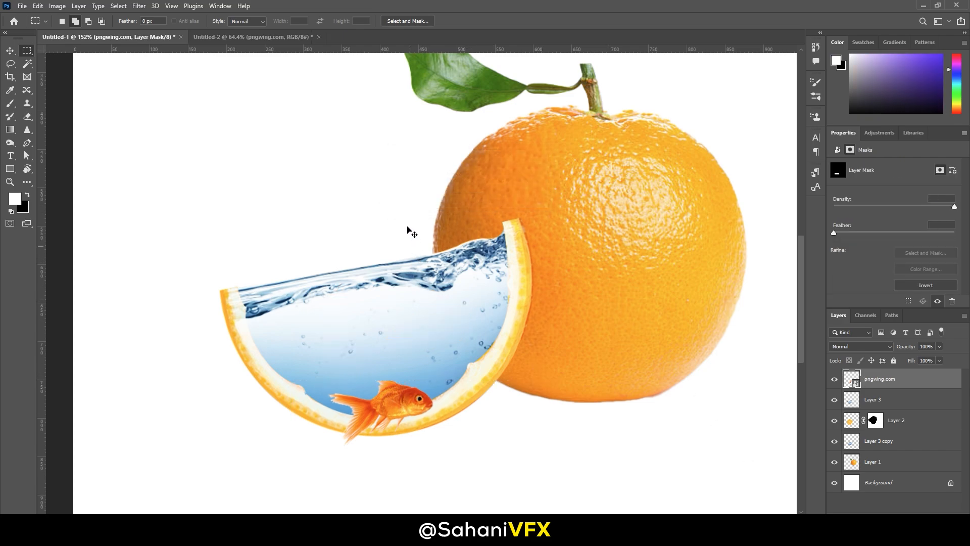
right_click(408, 222)
click(430, 236)
click(884, 520)
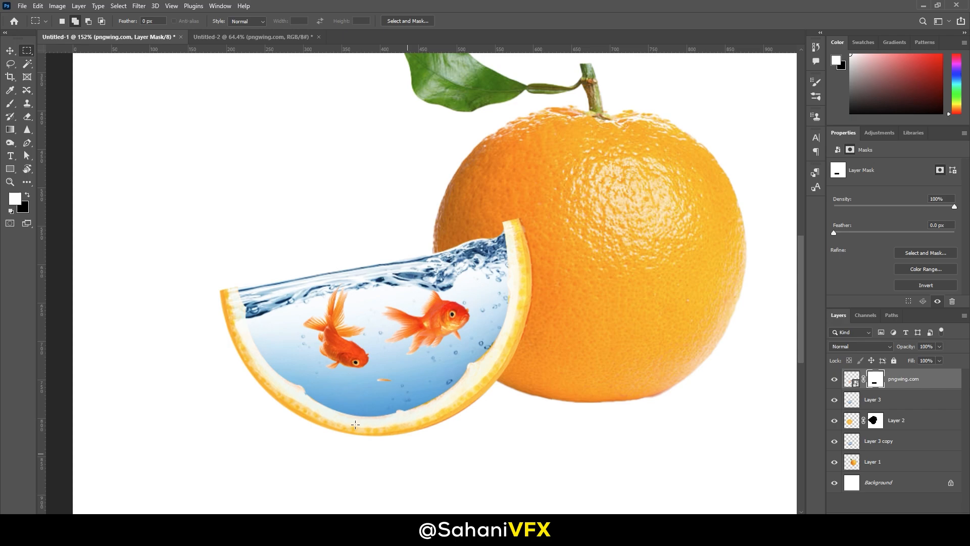
Step: Paint black on the goldfish layer mask with a 100% opacity brush to hide the leftover fin fragment below the fish
scroll(355, 424, up, 4)
click(9, 104)
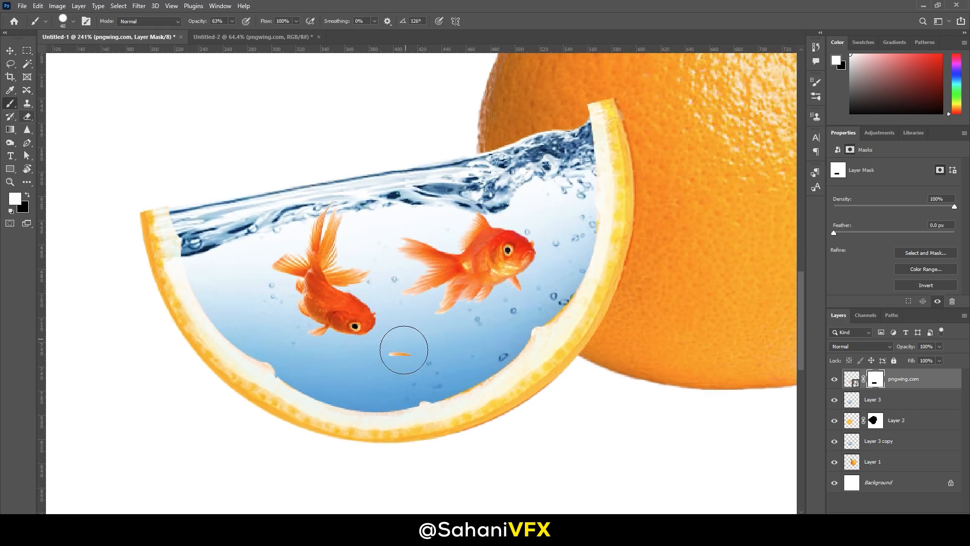
drag(401, 353, 400, 368)
key(ctrl+z)
click(27, 195)
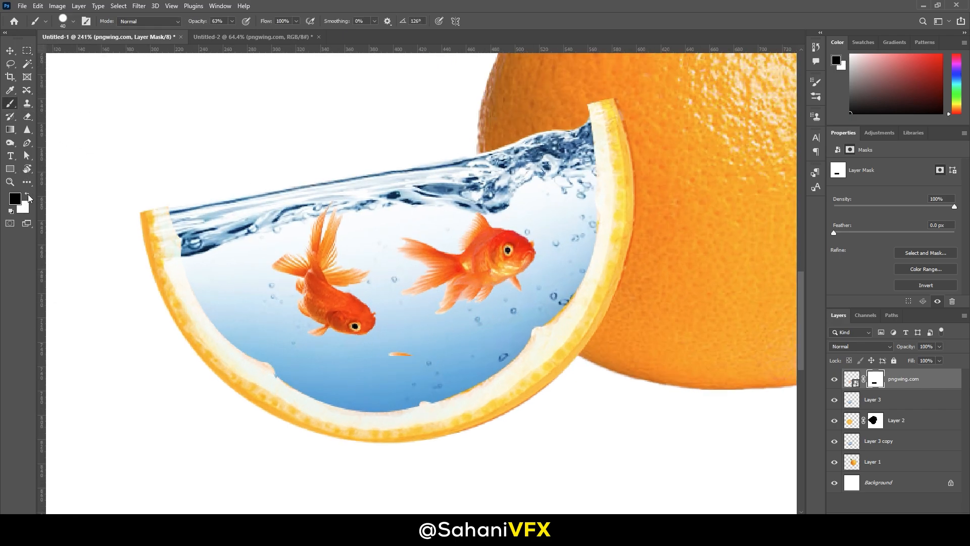
click(232, 21)
click(253, 32)
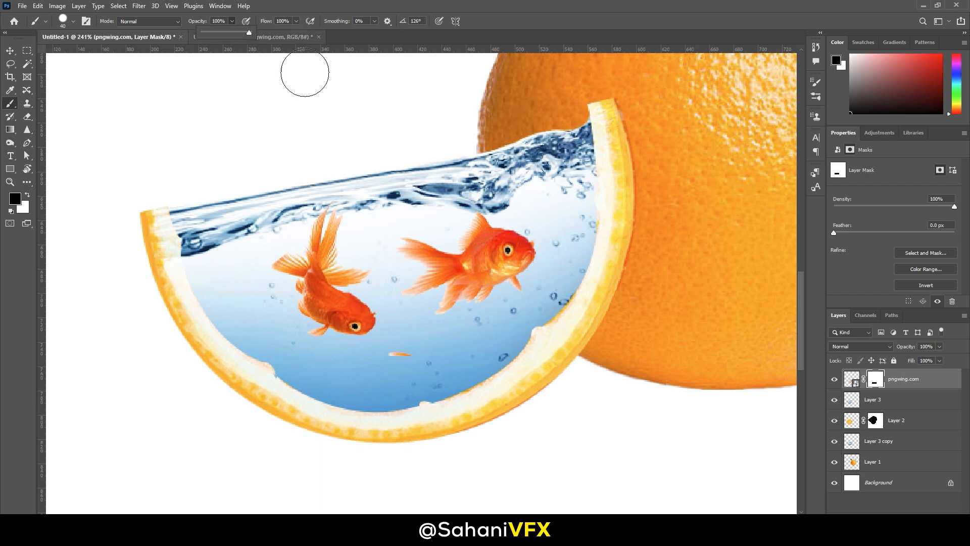
scroll(461, 352, down, 3)
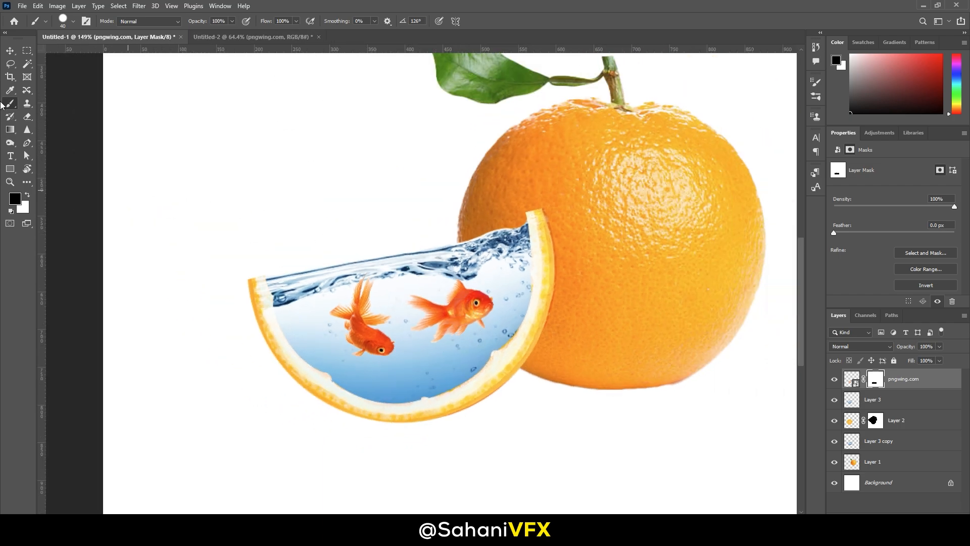
Step: Scale the goldfish to 96.82%, rotate them 2.87°, reposition them in the water and set the layer opacity to 98%
click(9, 51)
mouse_move(497, 269)
mouse_down()
mouse_move(506, 242)
mouse_move(491, 273)
mouse_up()
drag(547, 273, 551, 281)
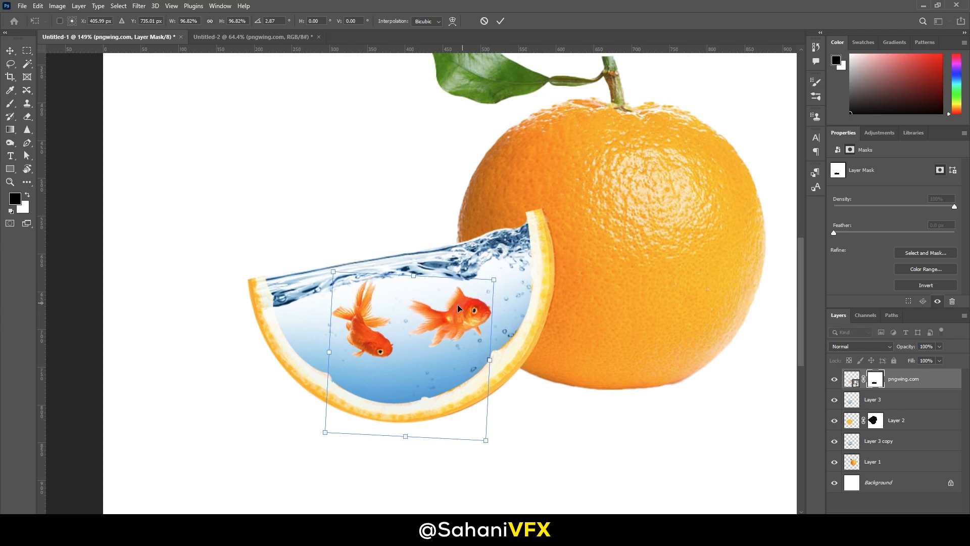
drag(458, 305, 454, 307)
click(500, 20)
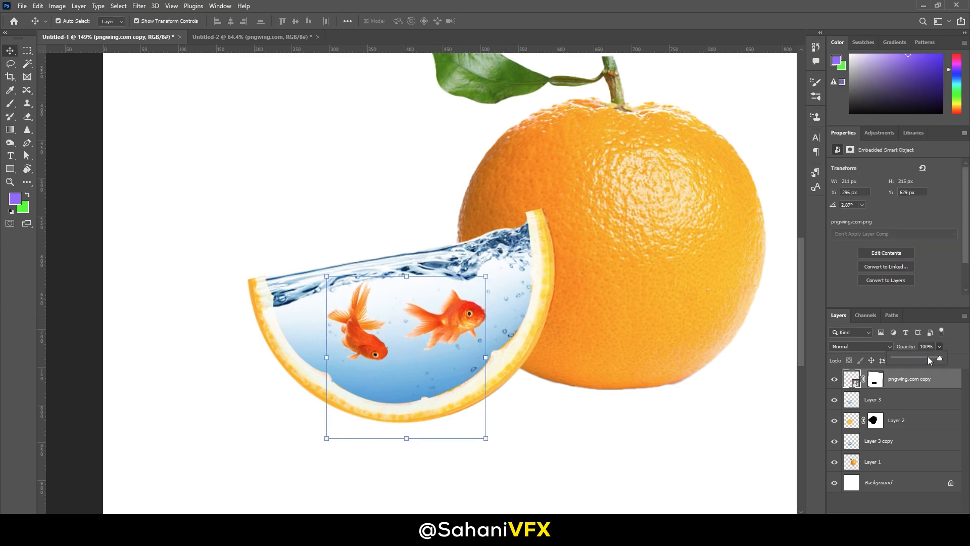
click(927, 359)
Step: Paint over the goldfish on their layer mask with a soft black brush at 0% hardness and 26% opacity to blend them into the water
click(875, 380)
key(d)
click(11, 103)
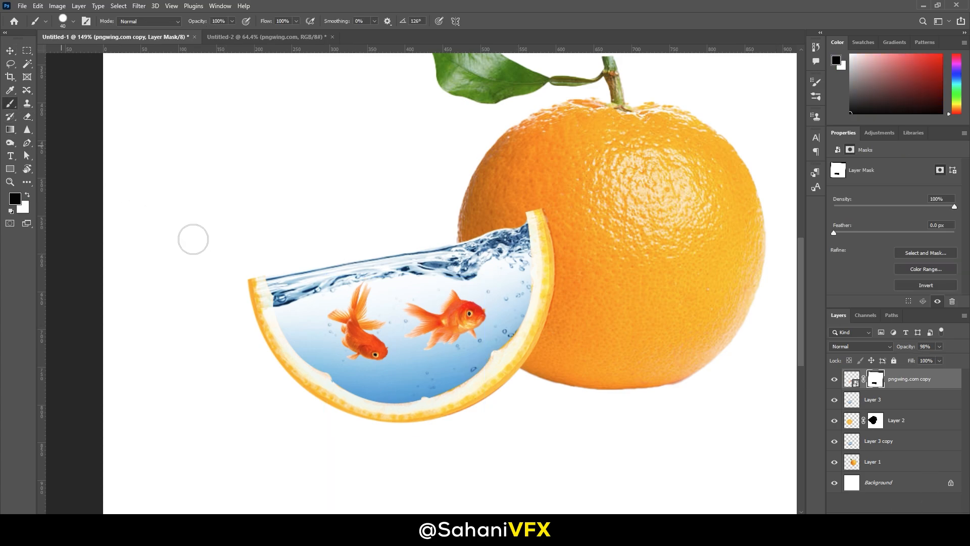
scroll(477, 325, up, 5)
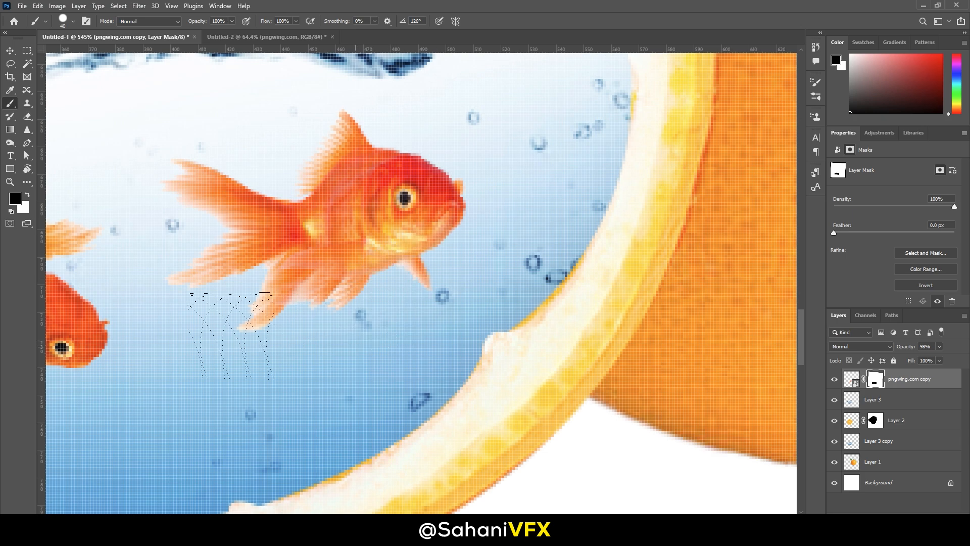
right_click(455, 262)
click(505, 308)
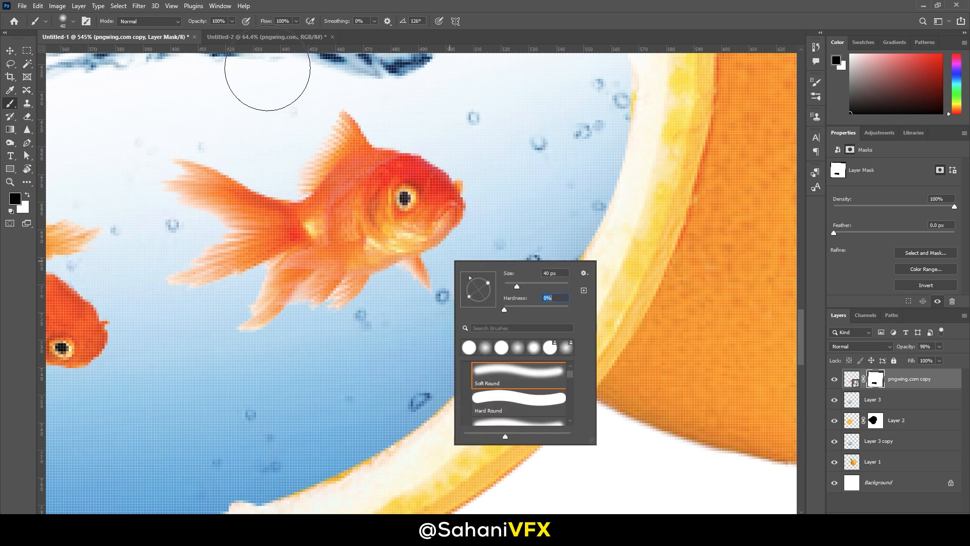
click(232, 22)
drag(200, 41, 200, 41)
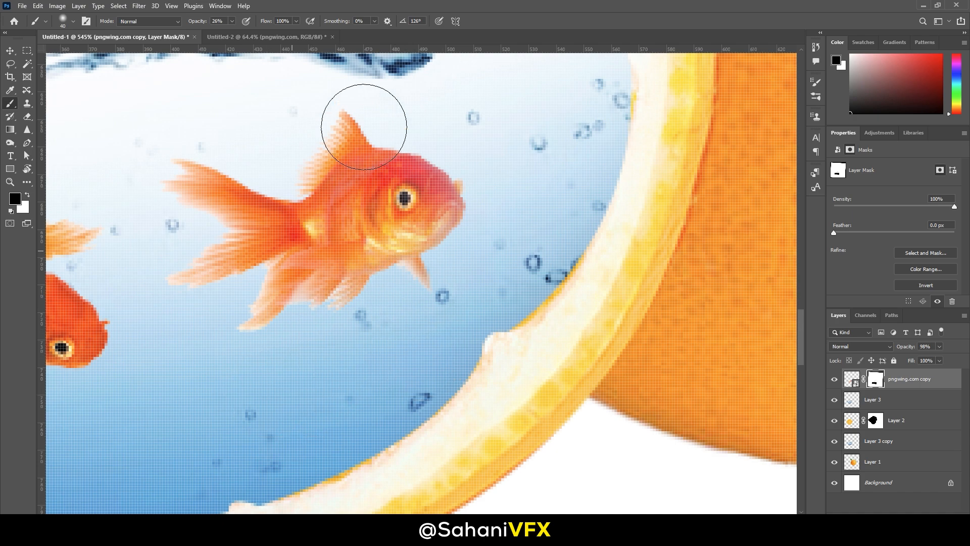
scroll(471, 218, down, 4)
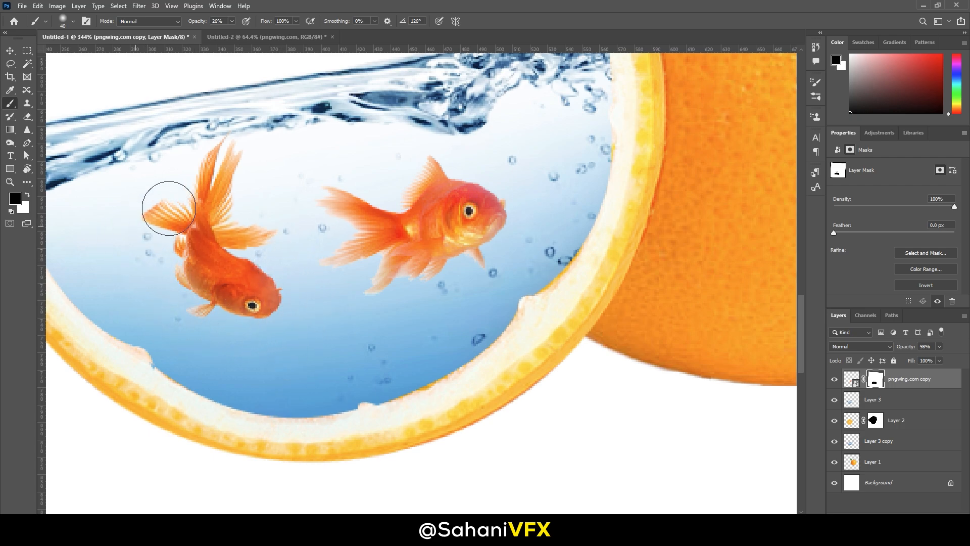
Step: Examine how the goldfish slice and the whole orange look together at different zoom levels
scroll(489, 346, down, 5)
scroll(525, 346, up, 2)
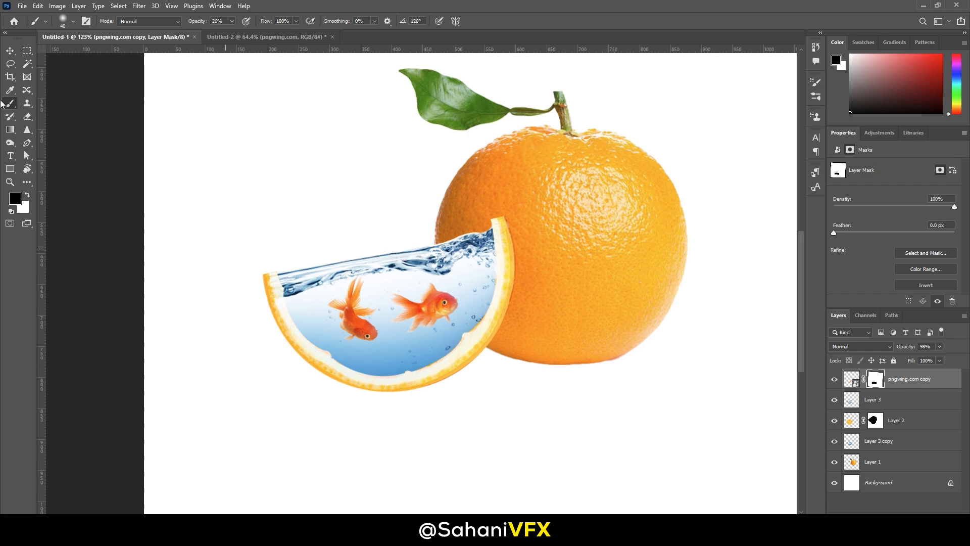
click(10, 51)
scroll(461, 279, up, 1)
scroll(462, 281, down, 3)
scroll(501, 316, down, 1)
scroll(530, 240, up, 2)
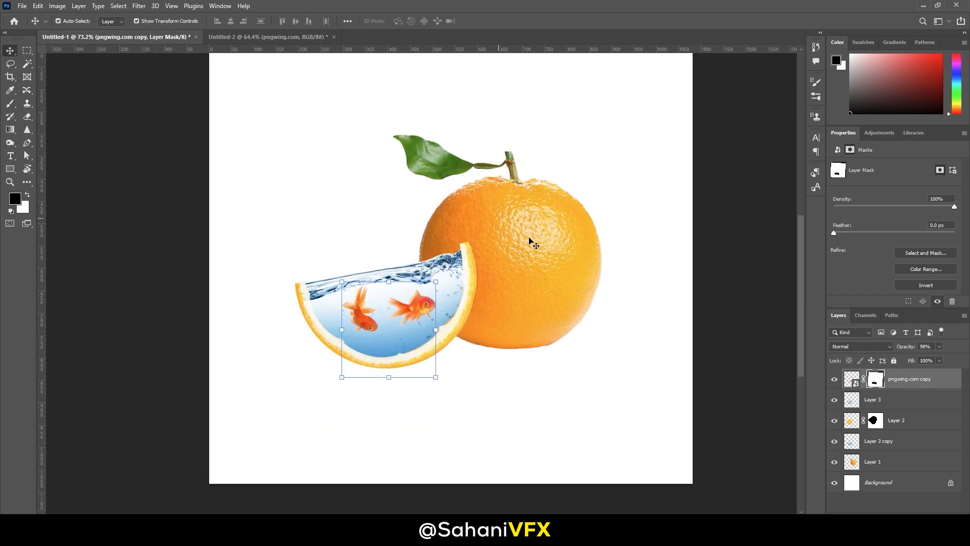
scroll(329, 222, down, 1)
scroll(574, 355, up, 1)
click(465, 319)
scroll(649, 344, down, 1)
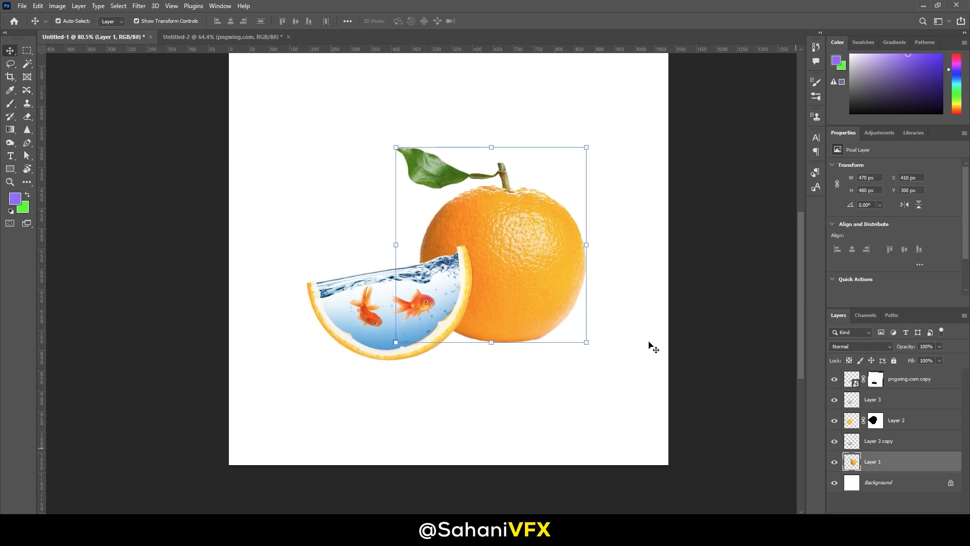
Step: Add a new layer above the Background and draw a flat black ellipse about 267 × 22 px below the whole orange
click(904, 487)
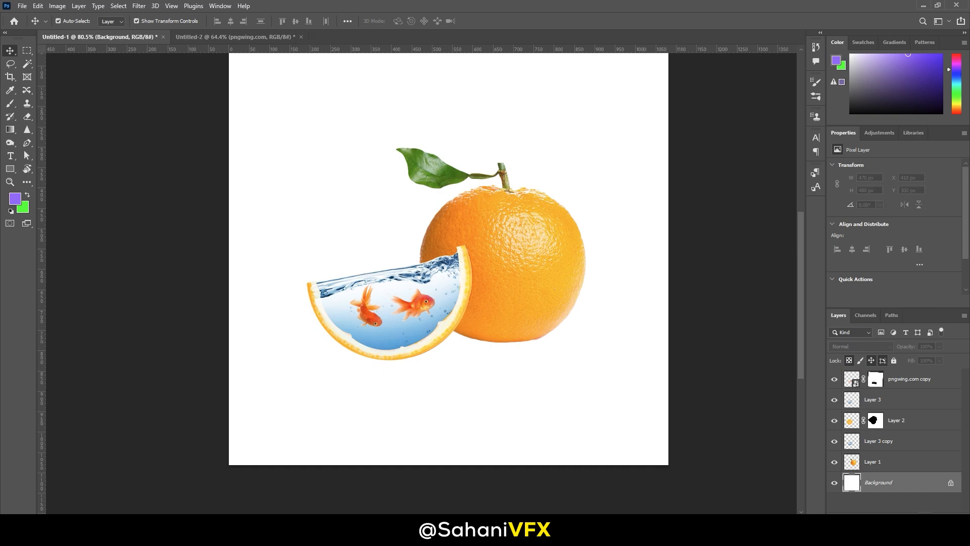
click(940, 519)
click(10, 169)
right_click(10, 168)
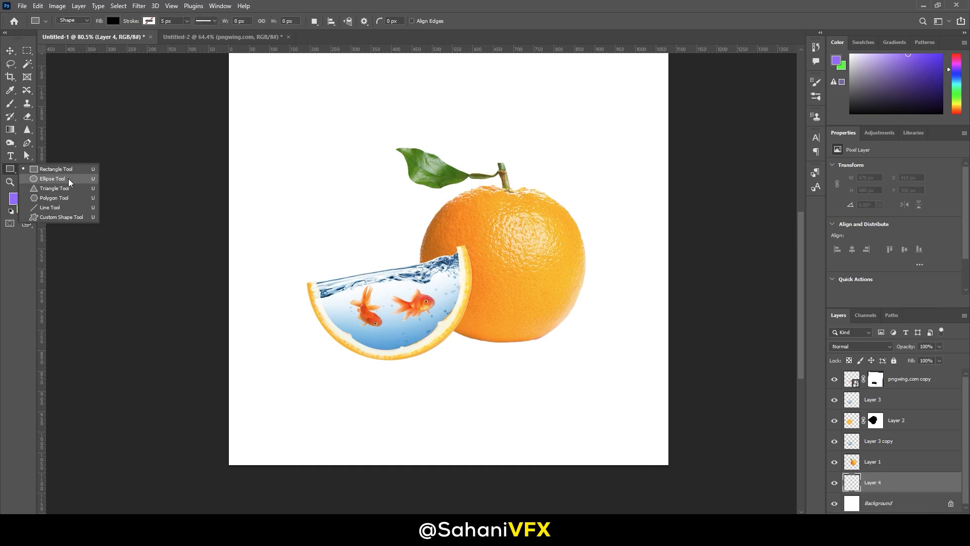
click(65, 181)
drag(476, 354, 571, 360)
Step: Convert the black ellipse to a smart object and apply a Gaussian Blur with a radius of 15.3 pixels
click(10, 51)
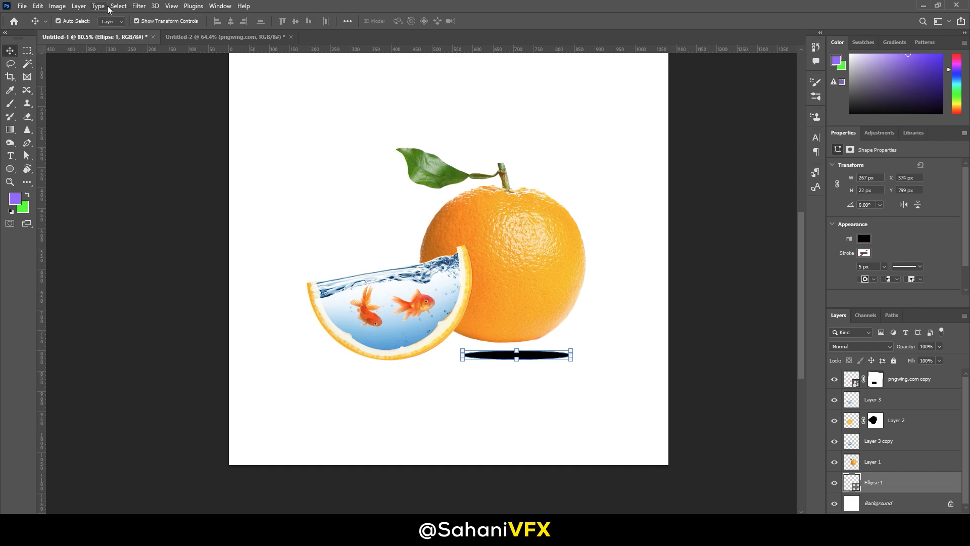
click(119, 5)
mouse_move(139, 6)
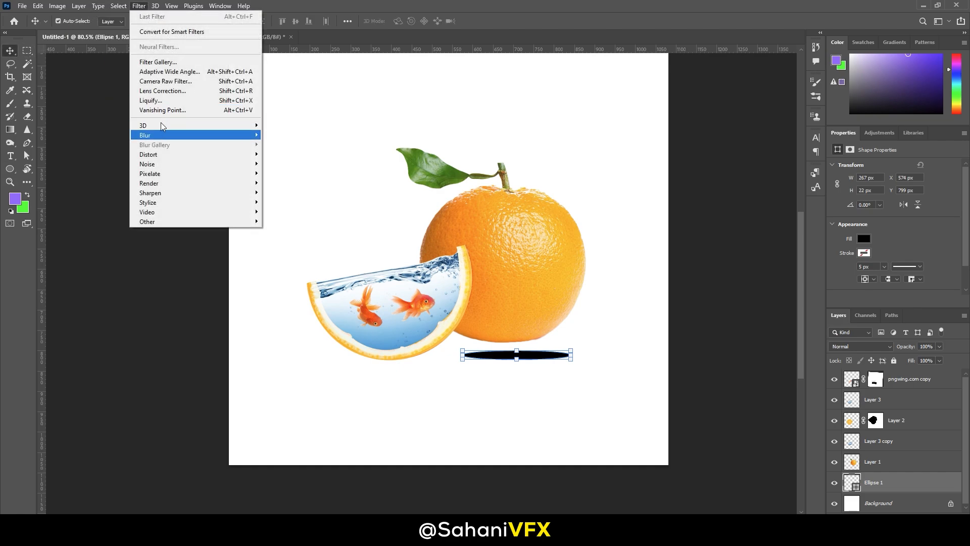
mouse_move(258, 140)
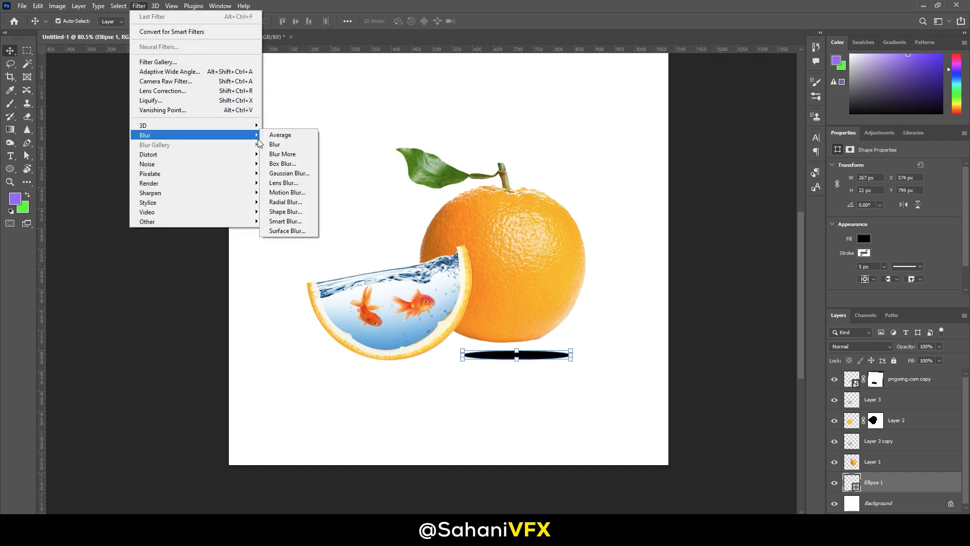
click(289, 173)
click(476, 198)
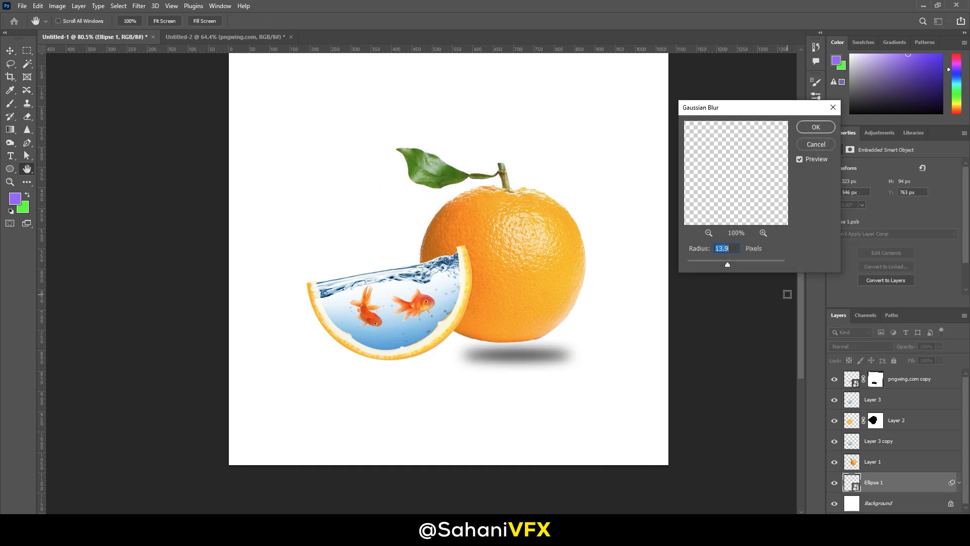
mouse_move(732, 261)
mouse_down()
mouse_move(746, 263)
mouse_move(719, 264)
mouse_move(728, 263)
mouse_up()
click(815, 126)
Step: Transform the blurred ellipse and move it up against the underside of the whole orange as its shadow
key(ctrl+t)
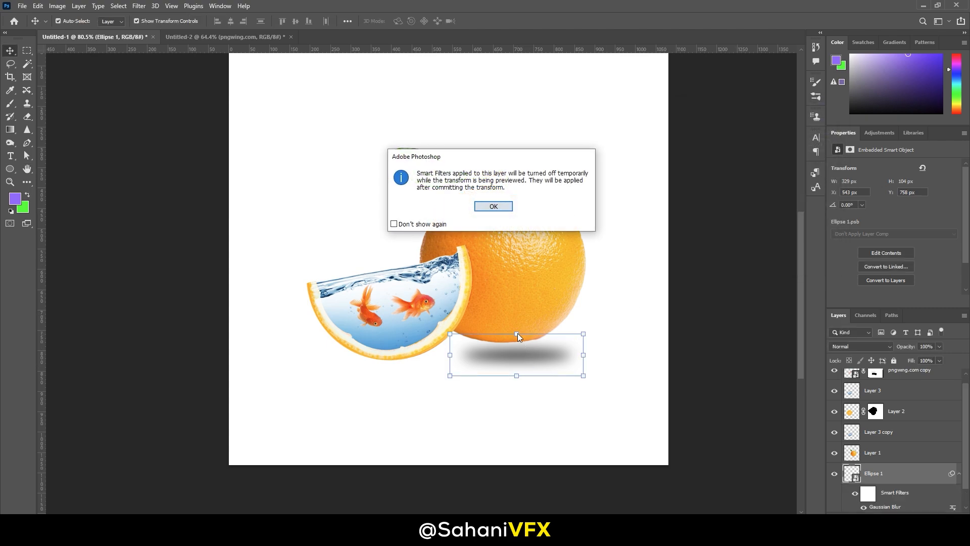
key(Return)
drag(516, 350, 529, 346)
click(501, 21)
scroll(487, 340, up, 3)
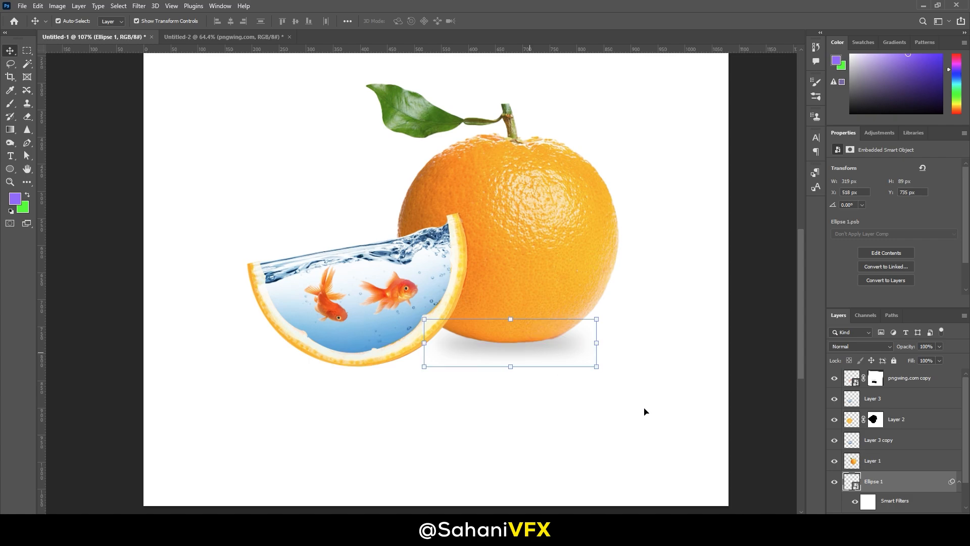
Step: Reduce the Gaussian Blur radius of the orange's shadow to make it sharper and tighter
scroll(889, 483, down, 1)
scroll(885, 495, down, 1)
double_click(886, 486)
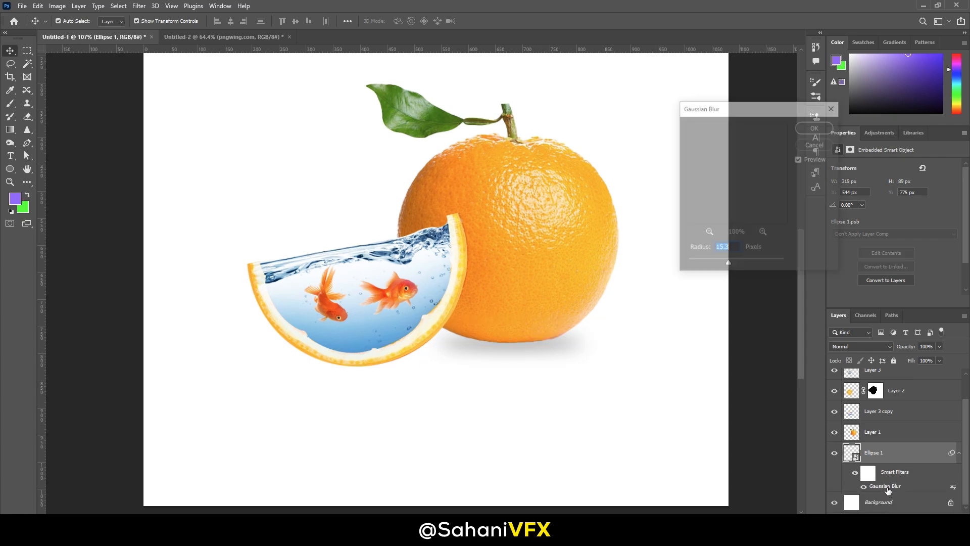
drag(713, 262, 715, 263)
click(819, 128)
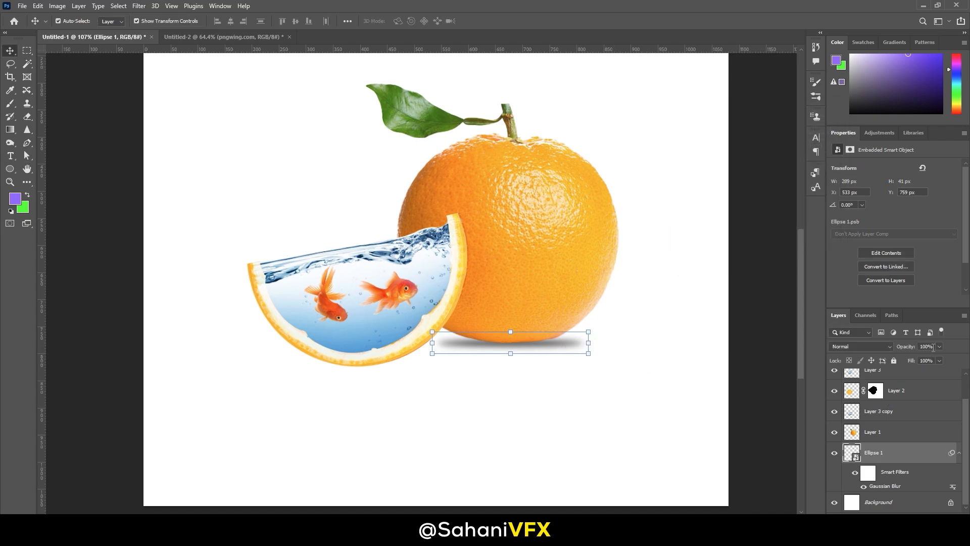
Step: Shift the shadow slightly sideways and nudge it up beneath the whole orange to X 540 px, Y 756 px
drag(563, 344, 567, 348)
key(Up)
key(Up)
key(Up)
key(Up)
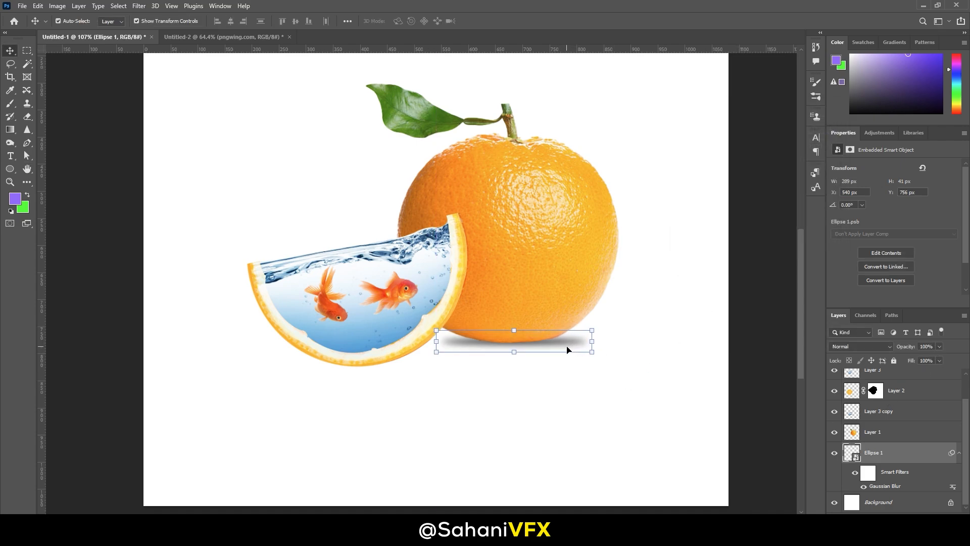
Step: Stretch the orange's shadow vertically so the blurred ellipse is about 48 px high
key(ctrl+t)
key(Return)
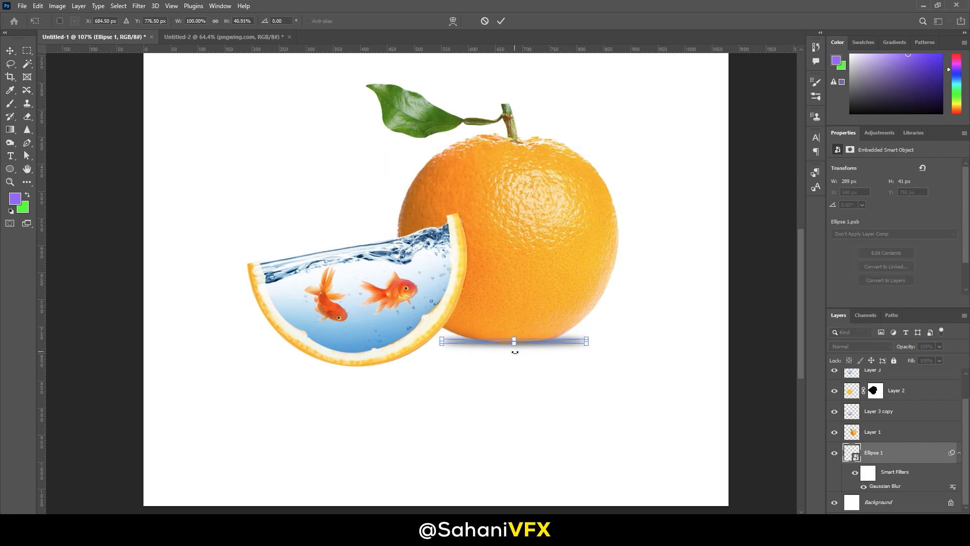
drag(513, 352, 517, 351)
click(501, 23)
Step: Duplicate the orange's shadow and place the copy under the water-filled orange slice
scroll(428, 321, up, 3)
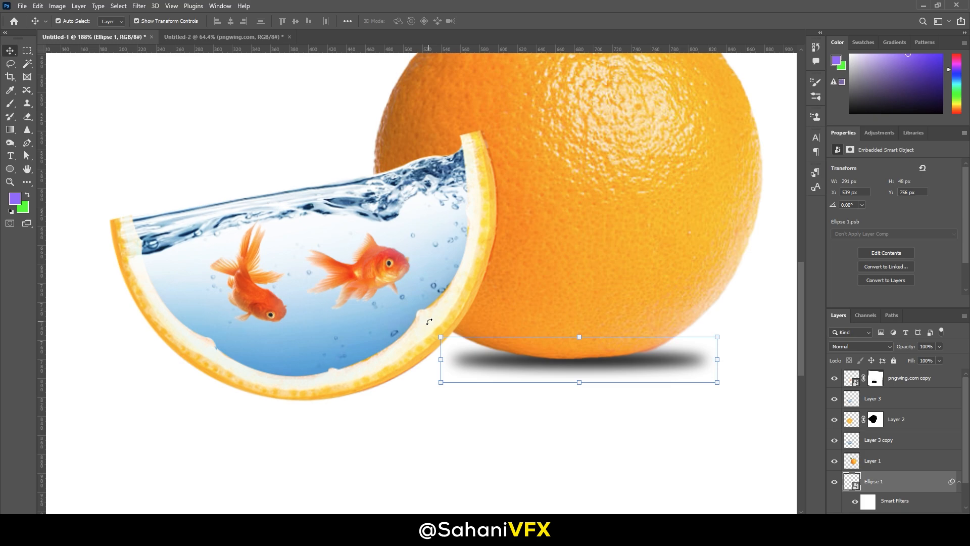
alt+drag(634, 371, 393, 407)
key(Up)
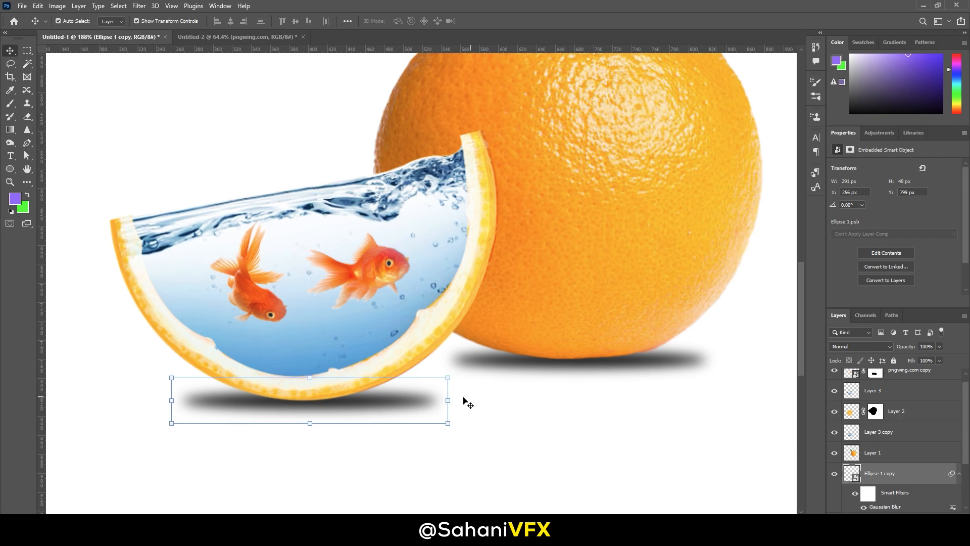
Step: Set the opacity of the slice's shadow to 58% and the whole orange's shadow to 72%
scroll(481, 407, down, 5)
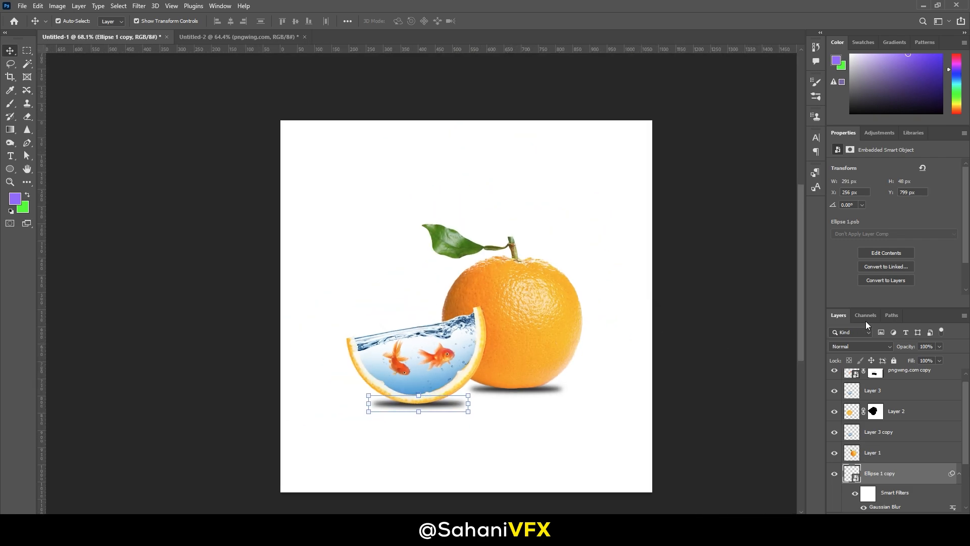
drag(915, 358, 914, 359)
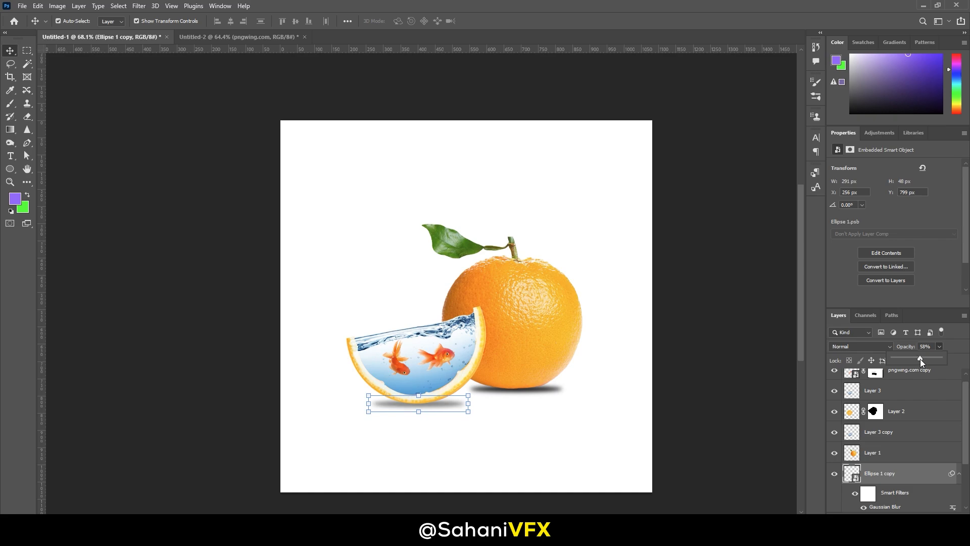
click(555, 389)
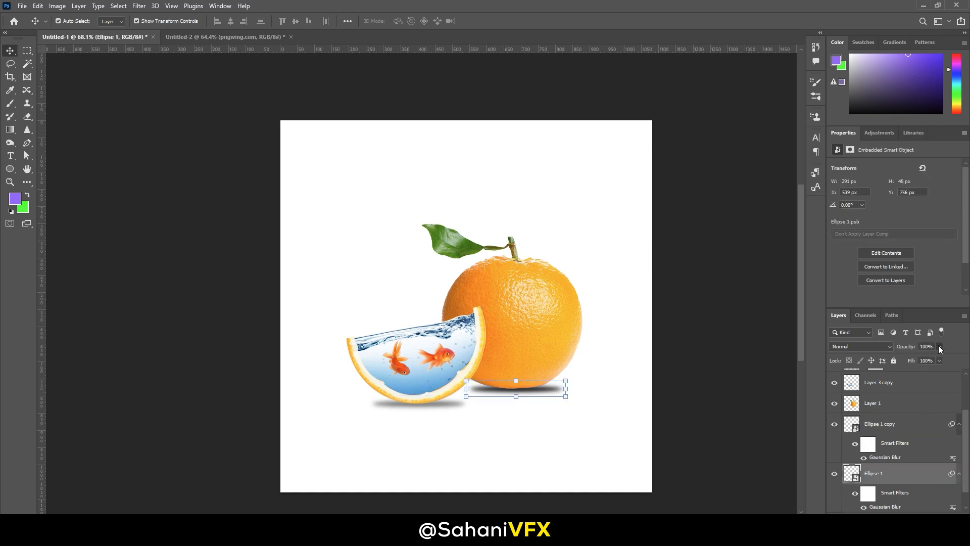
drag(920, 356, 927, 356)
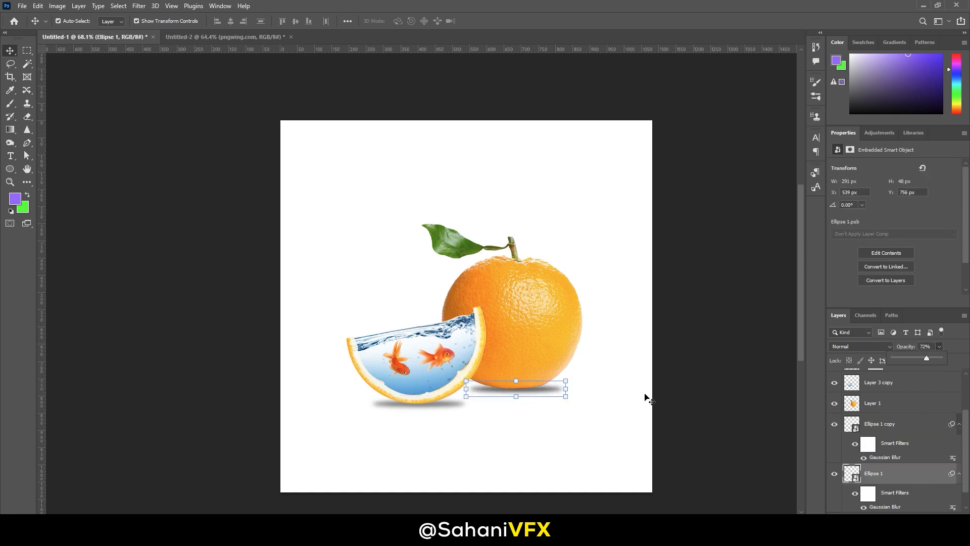
Step: Examine the finished composition, checking the two shadows and the goldfish in the slice
scroll(450, 362, down, 5)
scroll(558, 361, up, 8)
scroll(481, 281, down, 3)
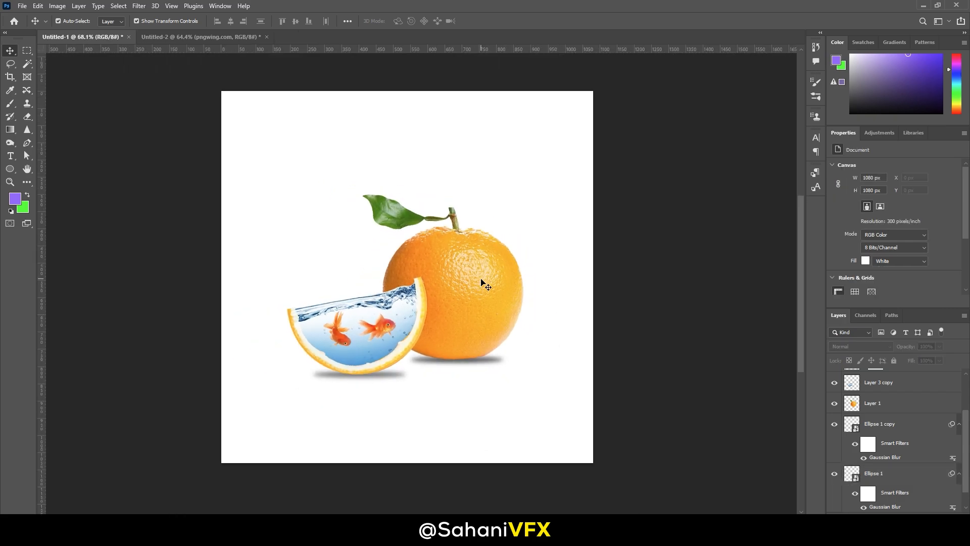
scroll(400, 316, up, 3)
scroll(400, 316, up, 1)
click(385, 336)
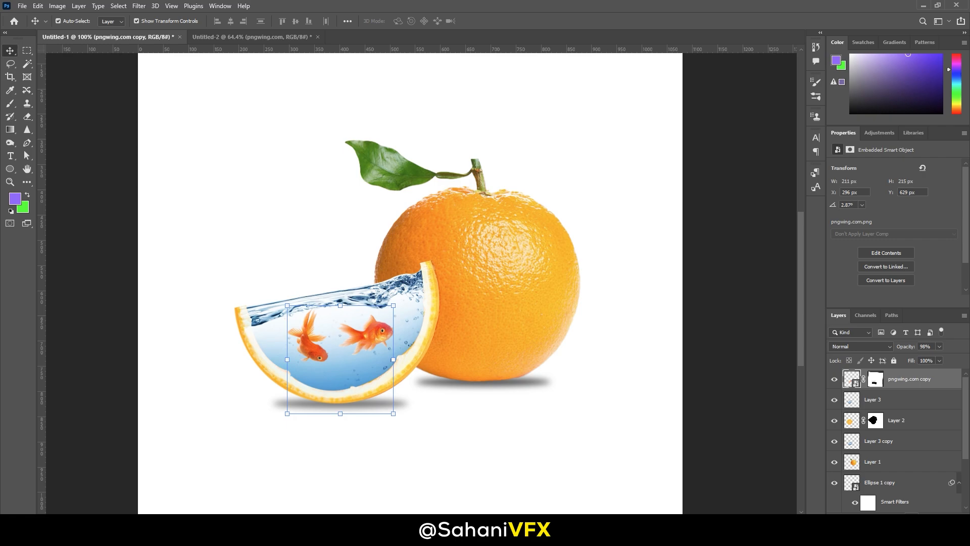
click(736, 392)
scroll(644, 427, down, 3)
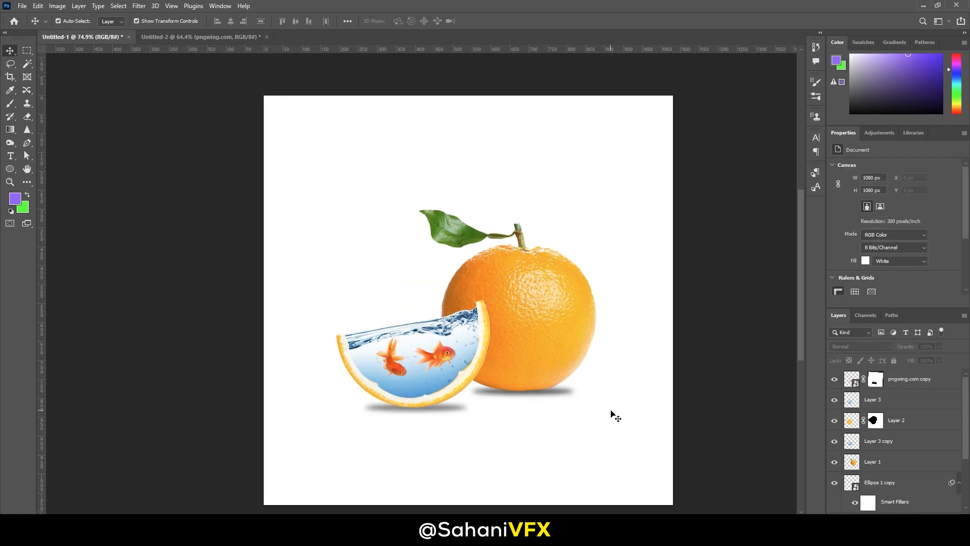
scroll(613, 415, up, 1)
scroll(503, 301, up, 2)
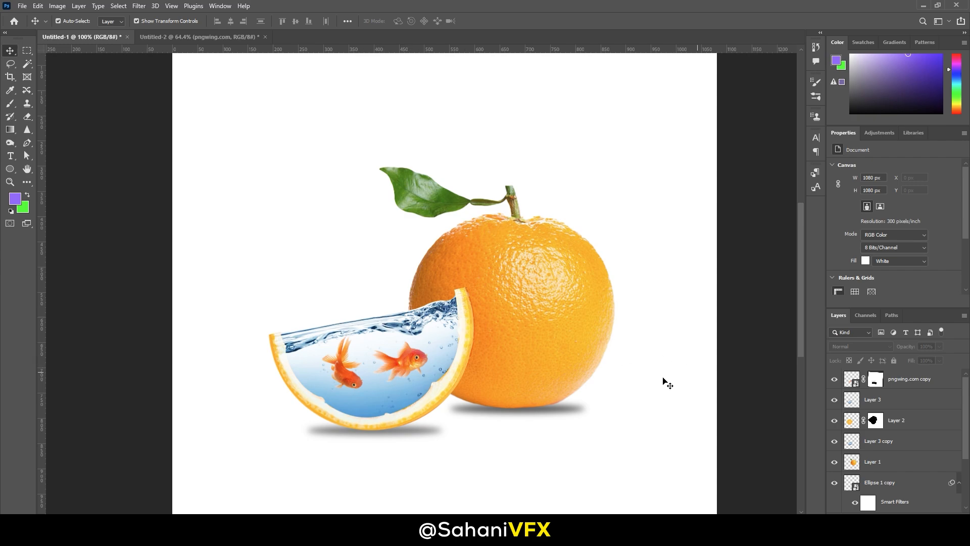
scroll(472, 334, down, 2)
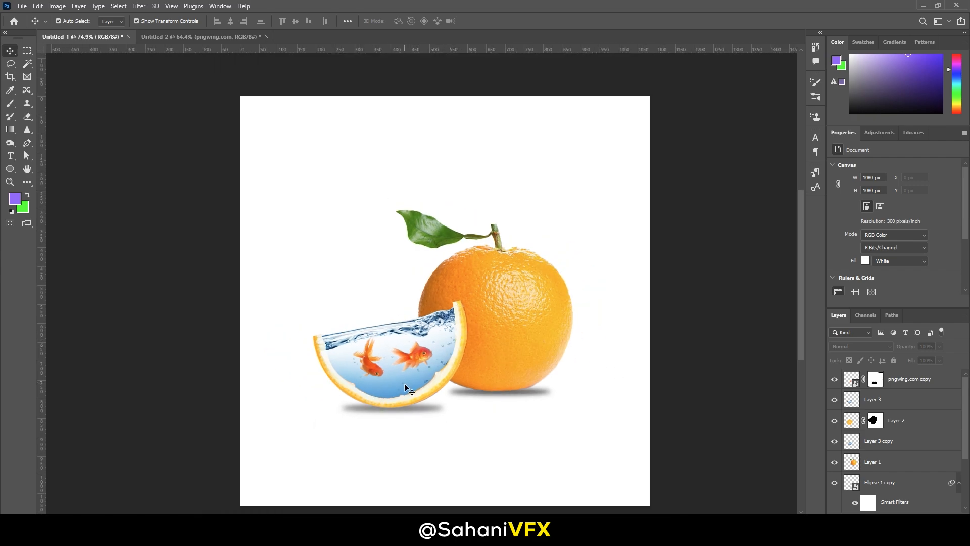
scroll(490, 432, up, 2)
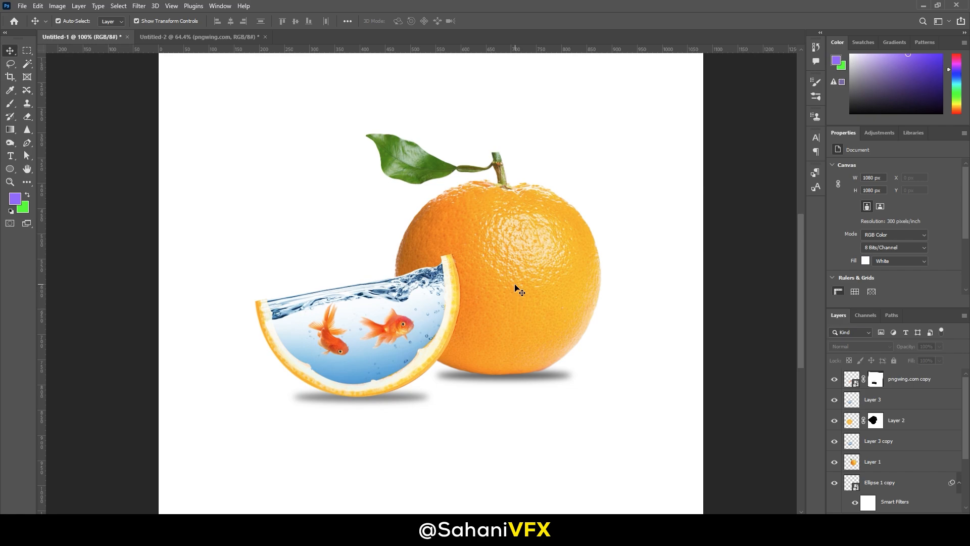
Step: Add a new layer directly above the Background and fill it with white (#ffffff) using the Paint Bucket
scroll(924, 475, down, 3)
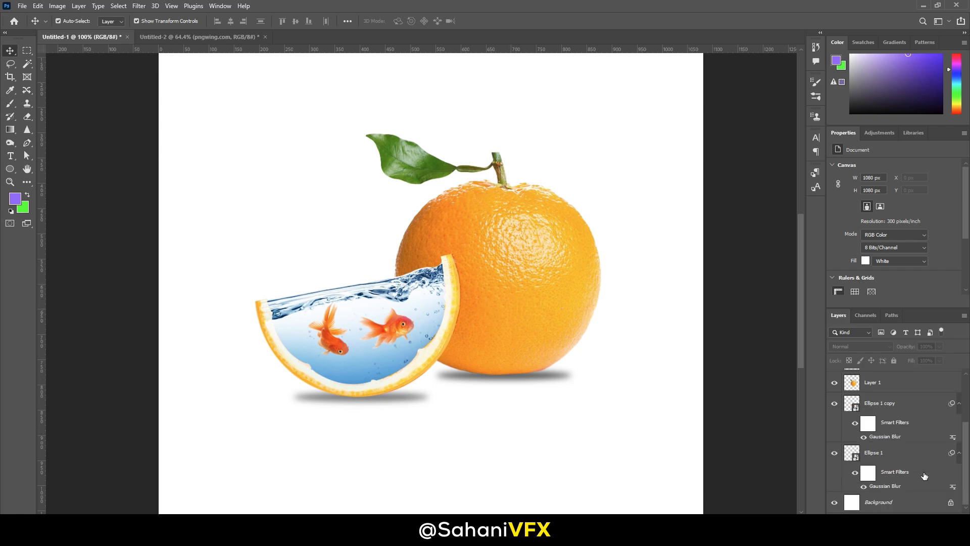
click(918, 505)
click(926, 519)
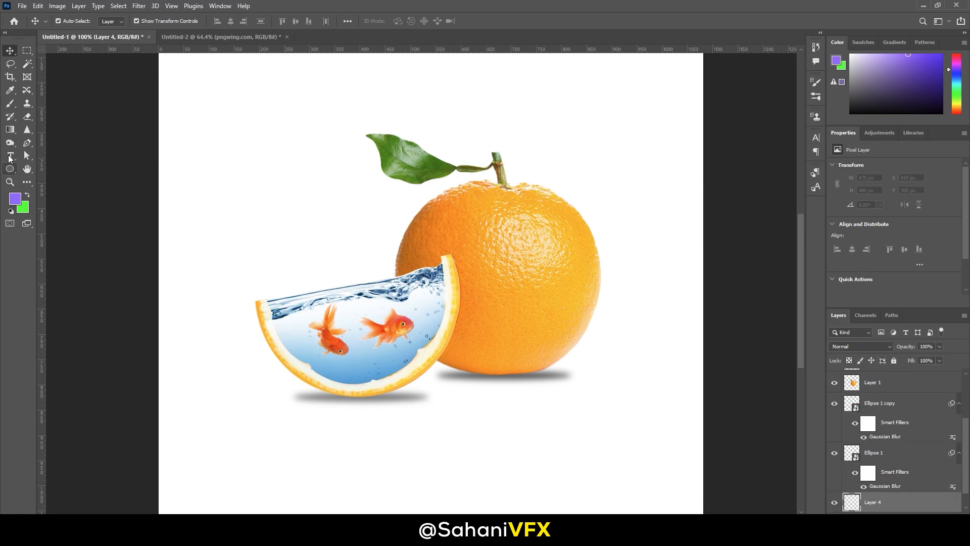
click(14, 198)
click(686, 67)
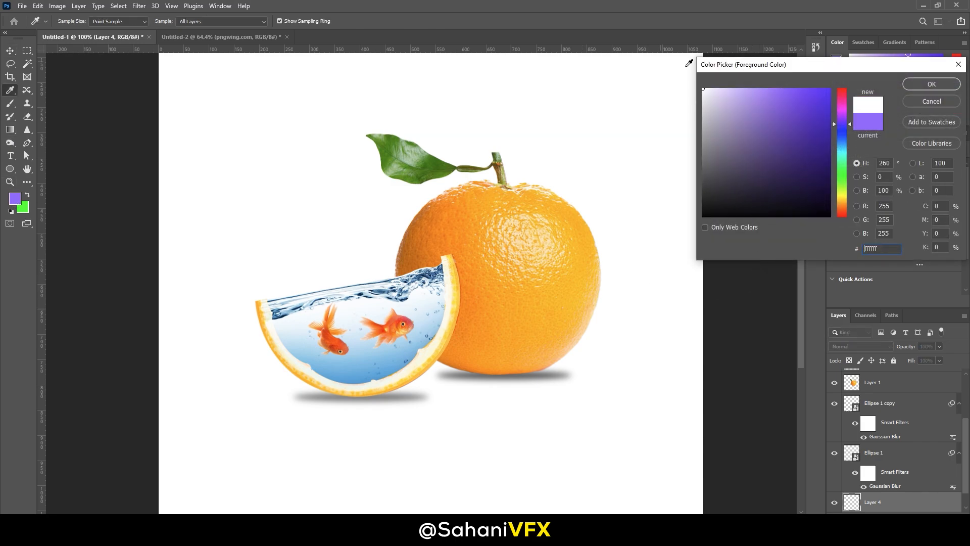
click(951, 87)
click(10, 129)
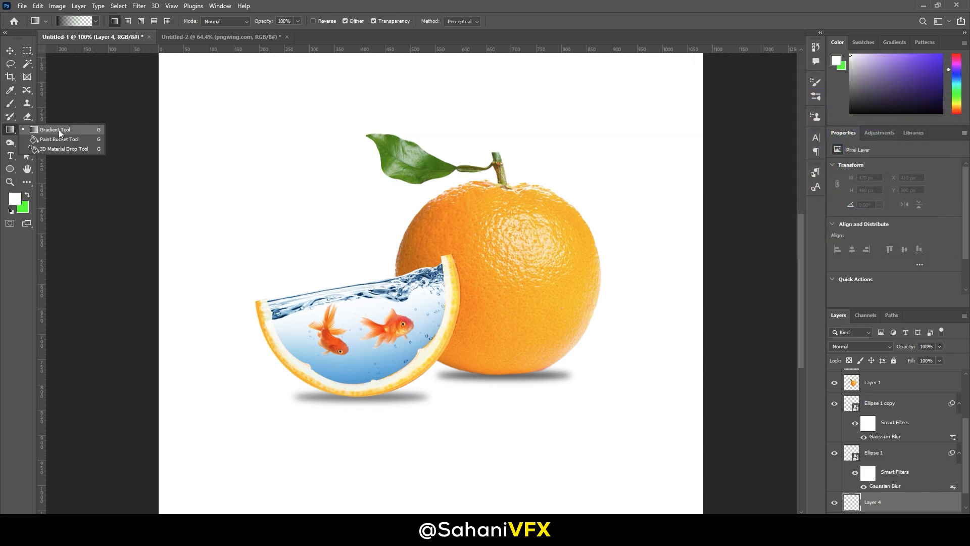
click(60, 145)
click(263, 145)
Step: Give the white layer a Gradient Overlay at 57% opacity with a reversed Radial style
click(9, 52)
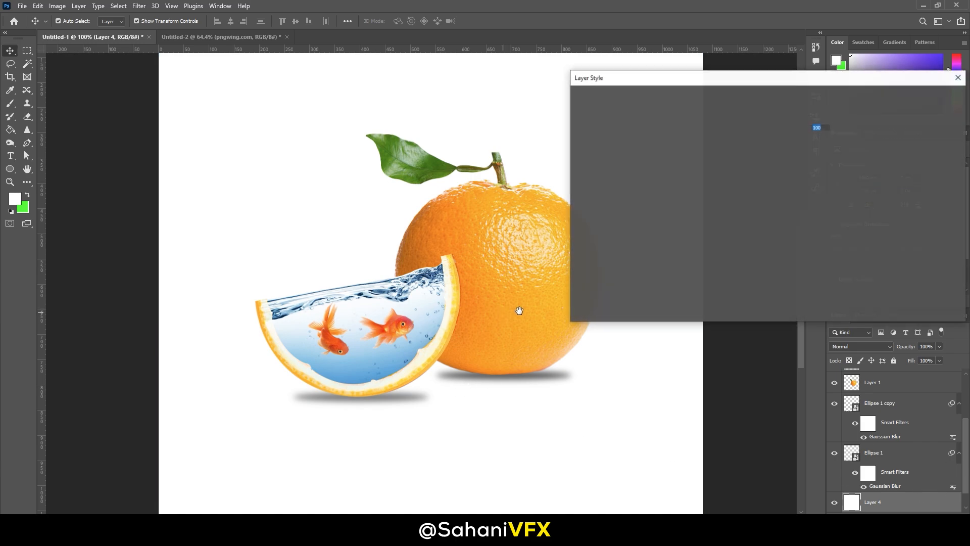
click(632, 227)
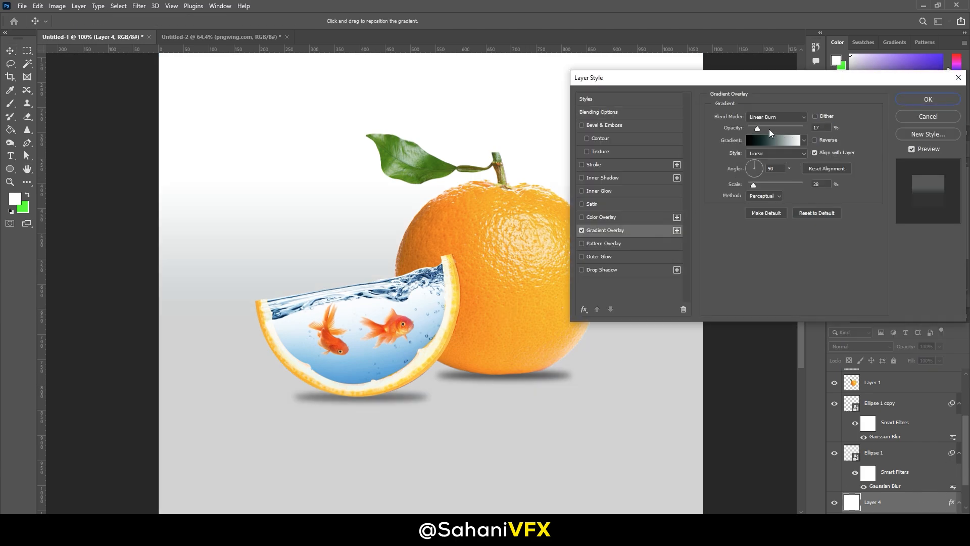
mouse_move(769, 129)
mouse_down()
mouse_move(801, 121)
mouse_move(779, 128)
mouse_up()
click(776, 154)
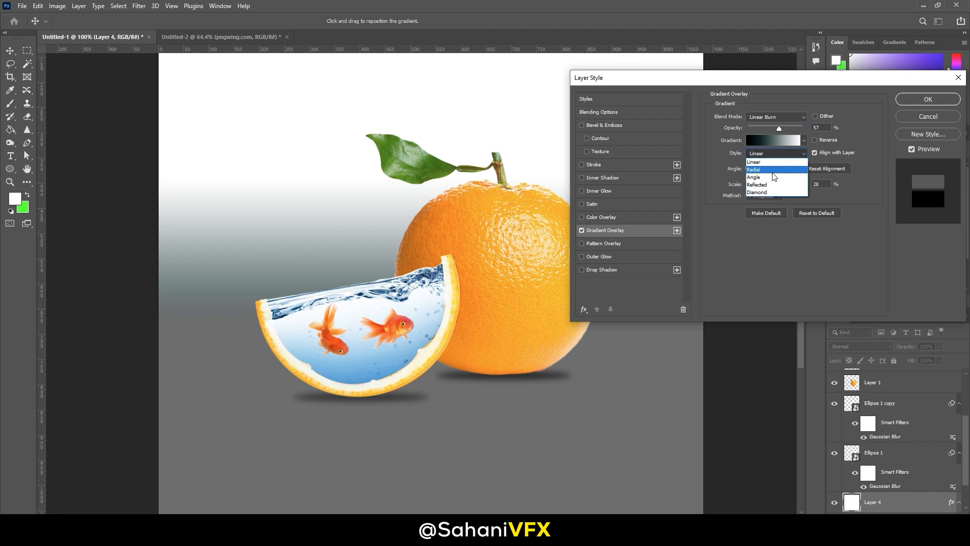
click(774, 169)
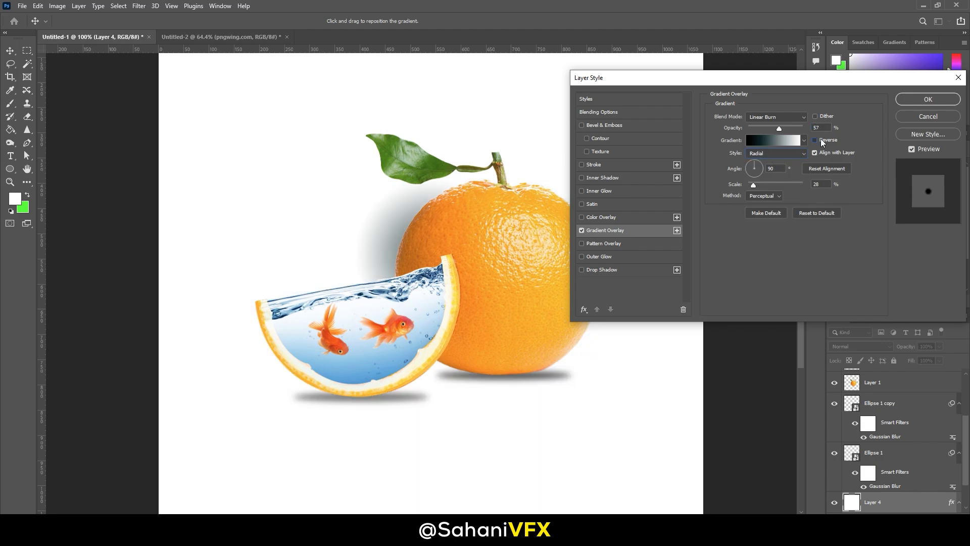
click(822, 142)
Step: Set the dark color stop of the overlay gradient to pure black (000000)
click(780, 142)
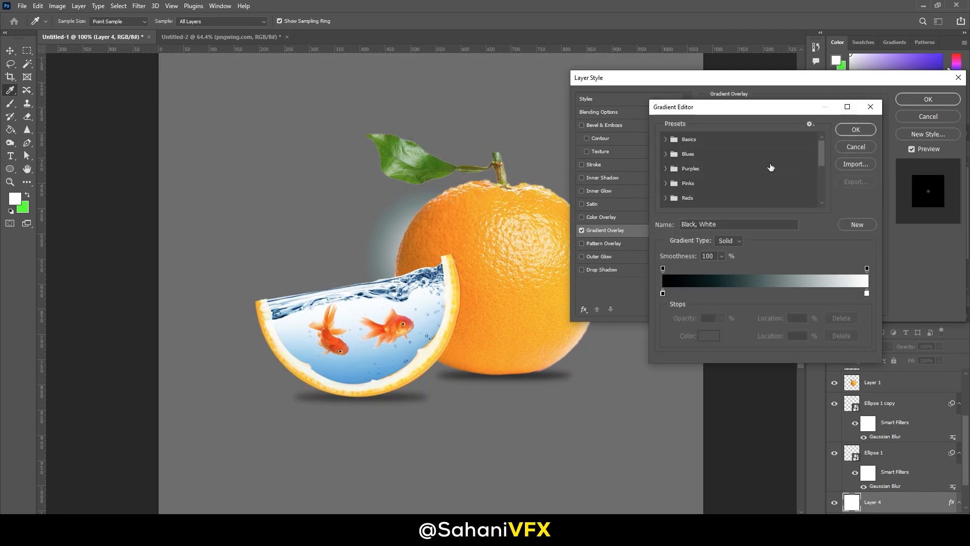
click(662, 292)
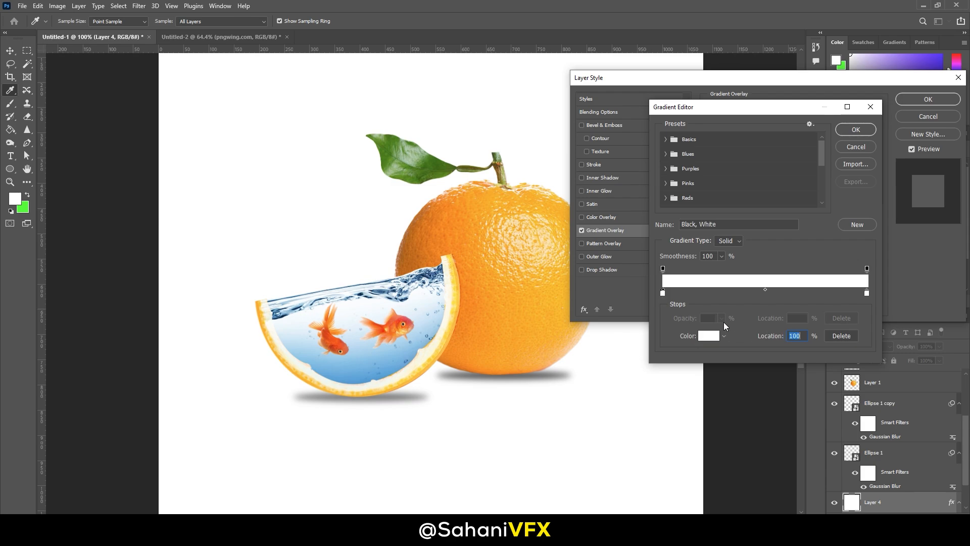
key(ctrl+z)
click(663, 293)
click(707, 334)
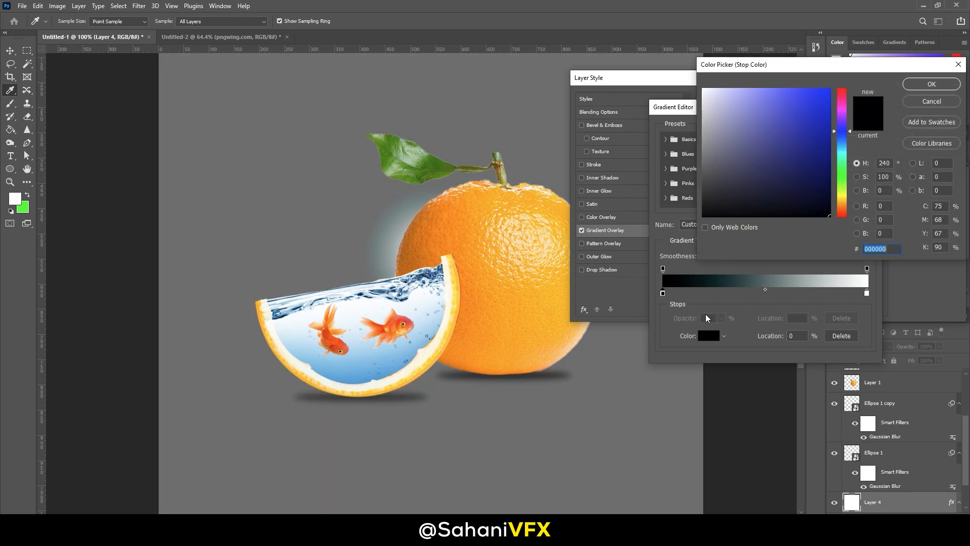
drag(754, 159, 652, 255)
click(931, 84)
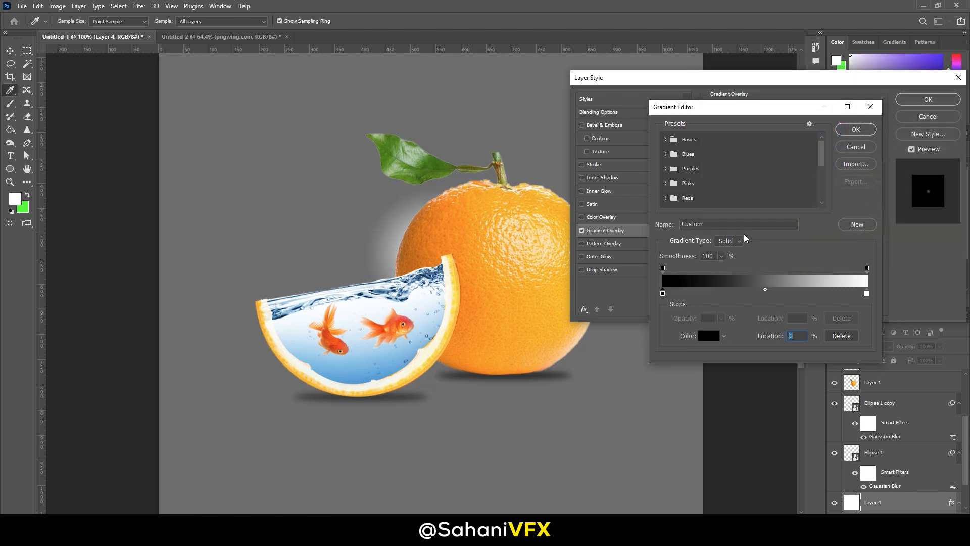
click(867, 131)
Step: Set the Gradient Overlay's scale to 150% and its opacity to 59%, and apply the layer style
drag(767, 187, 804, 187)
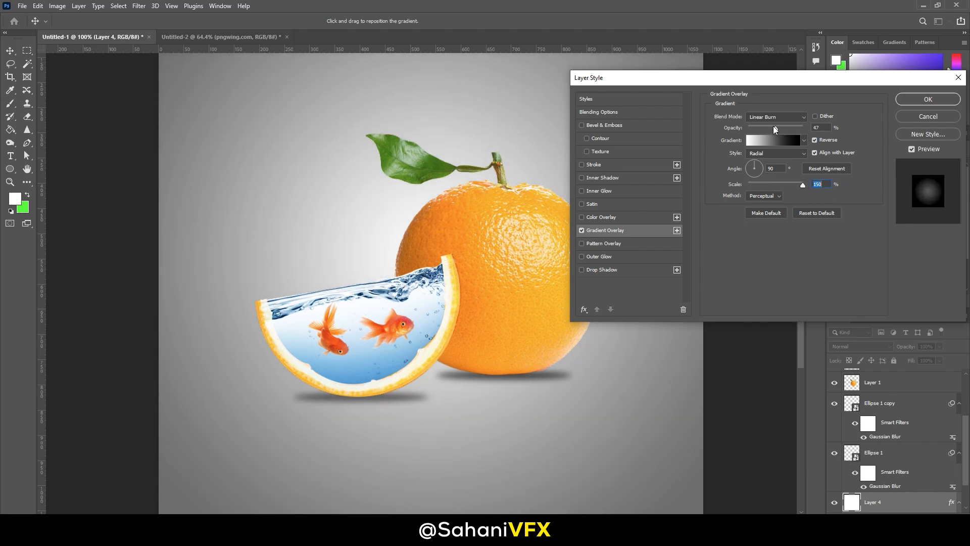
drag(775, 129, 787, 128)
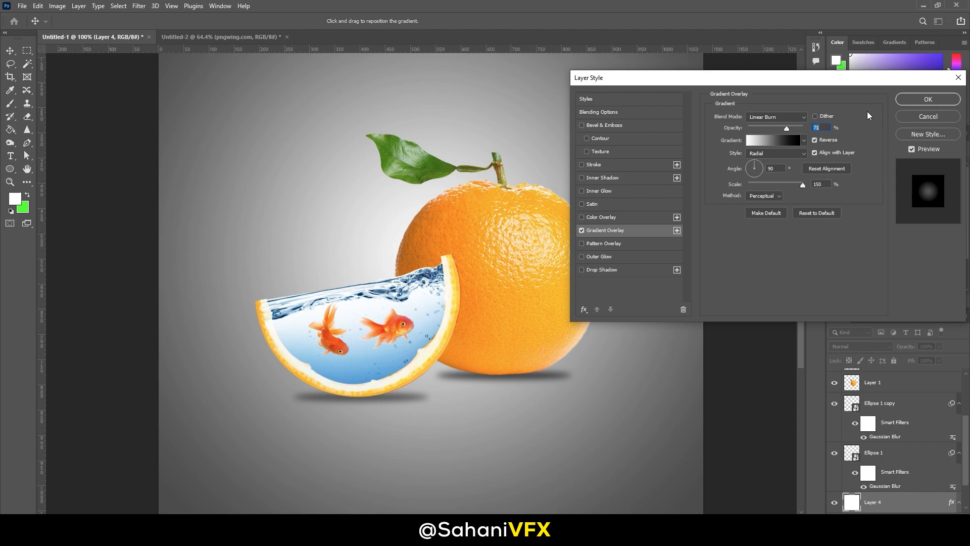
click(780, 129)
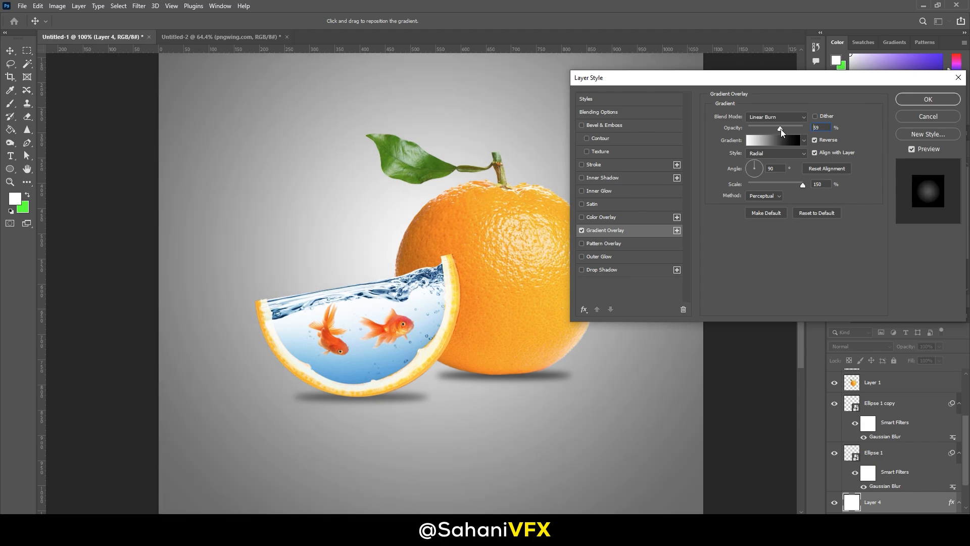
click(928, 99)
Step: Lower the gradient background layer's opacity to 70%
key(ctrl+minus)
click(624, 351)
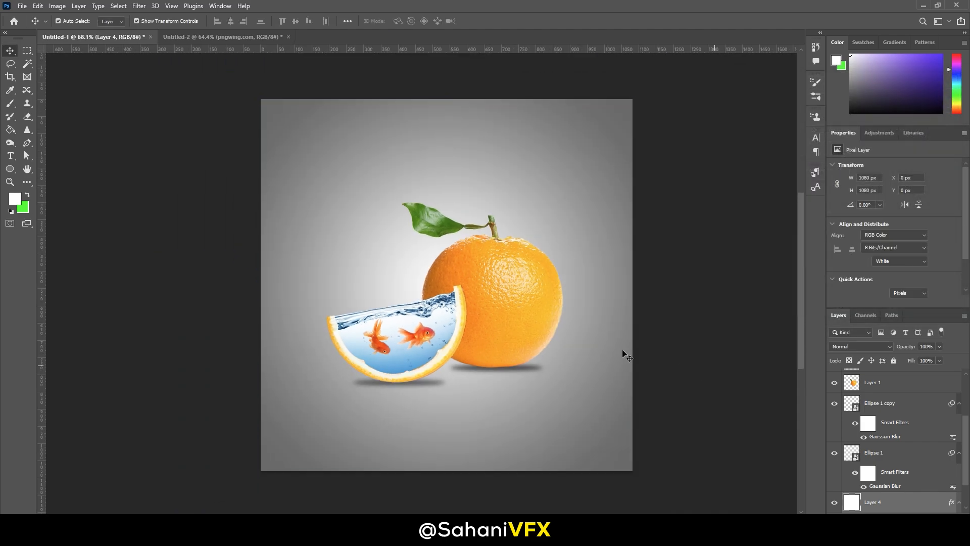
key(ctrl+0)
scroll(507, 399, up, 2)
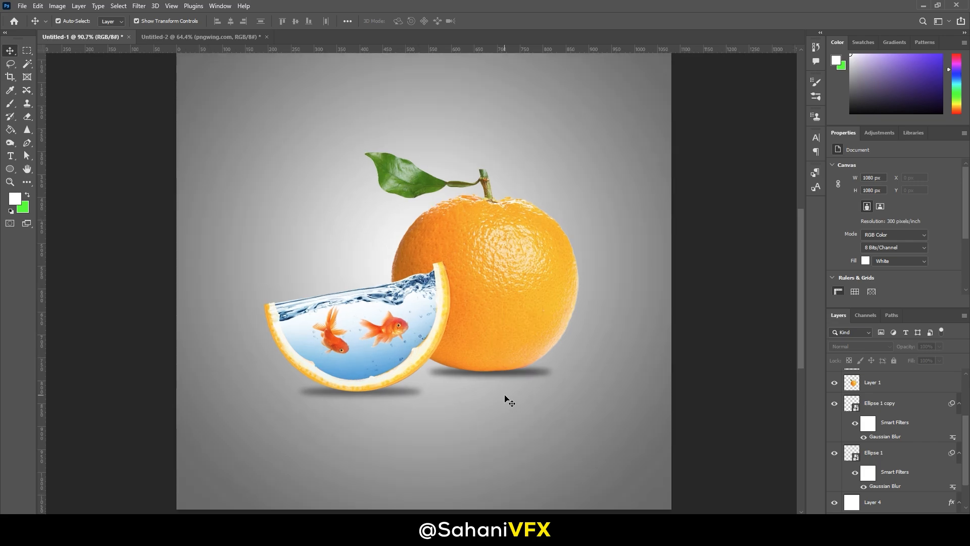
click(566, 416)
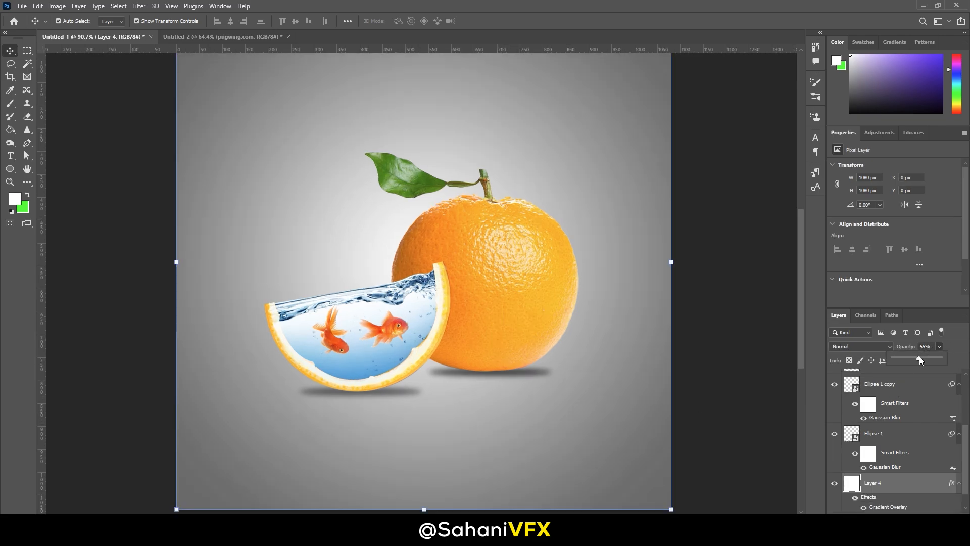
drag(919, 356, 923, 356)
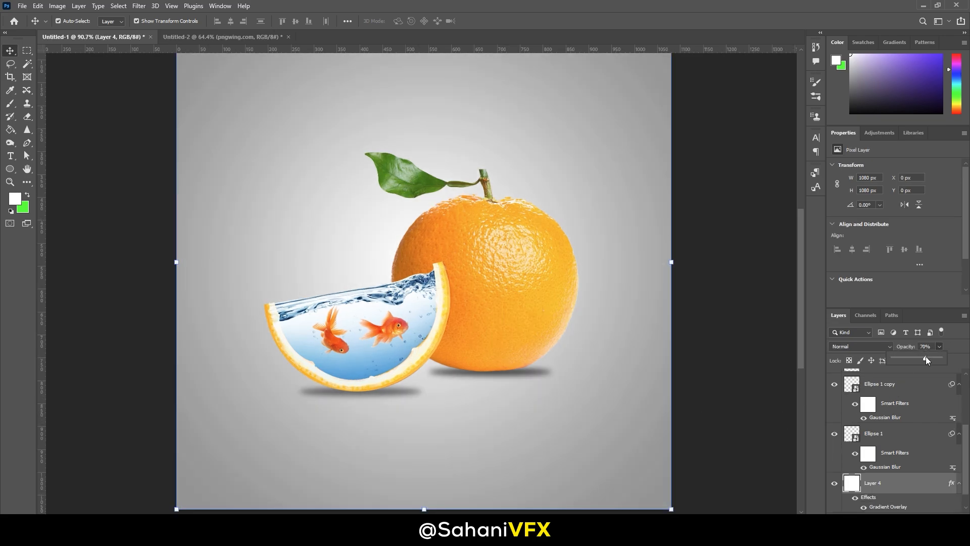
click(756, 360)
click(751, 363)
scroll(509, 405, down, 3)
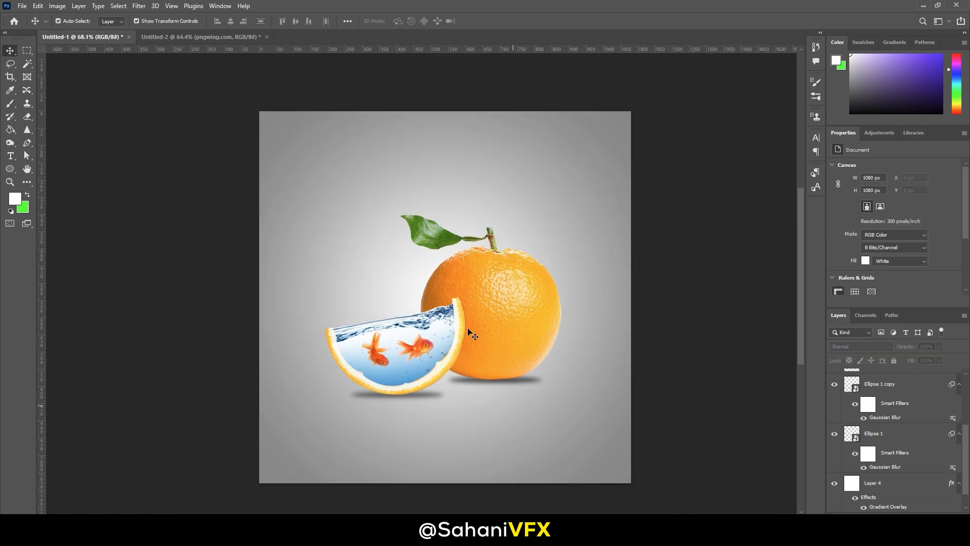
scroll(445, 247, up, 2)
click(10, 156)
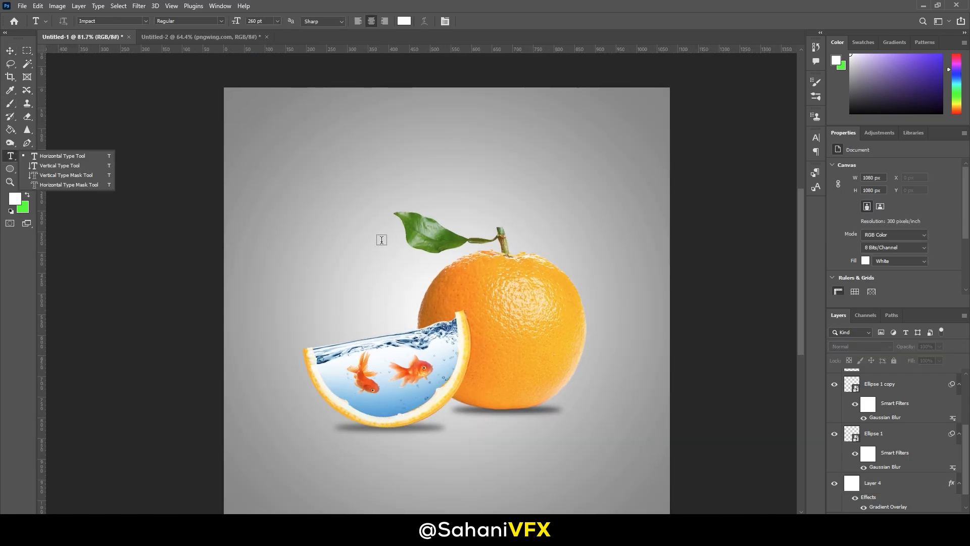
key(v)
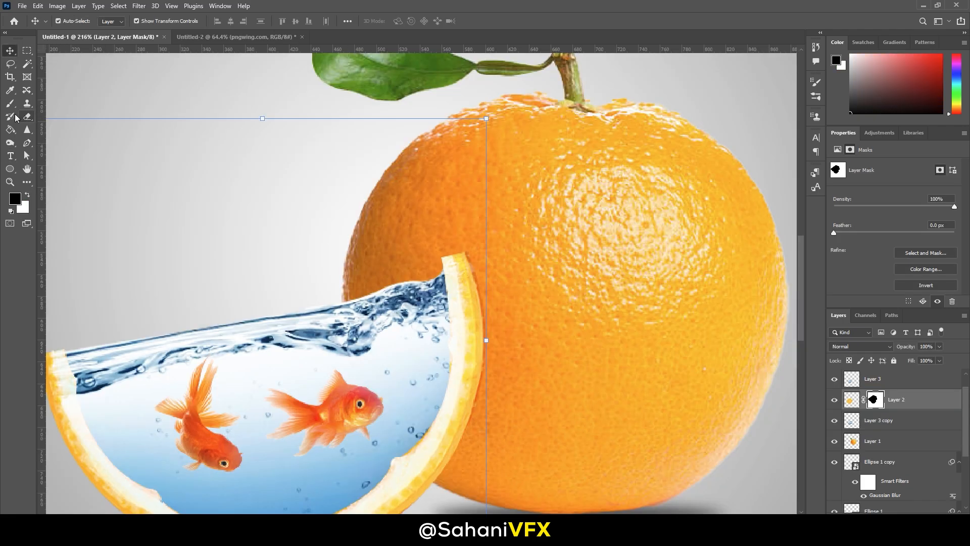
Step: Set the Brush to 100% hardness and 100% opacity for working on Layer 2's mask
click(10, 104)
scroll(414, 253, up, 2)
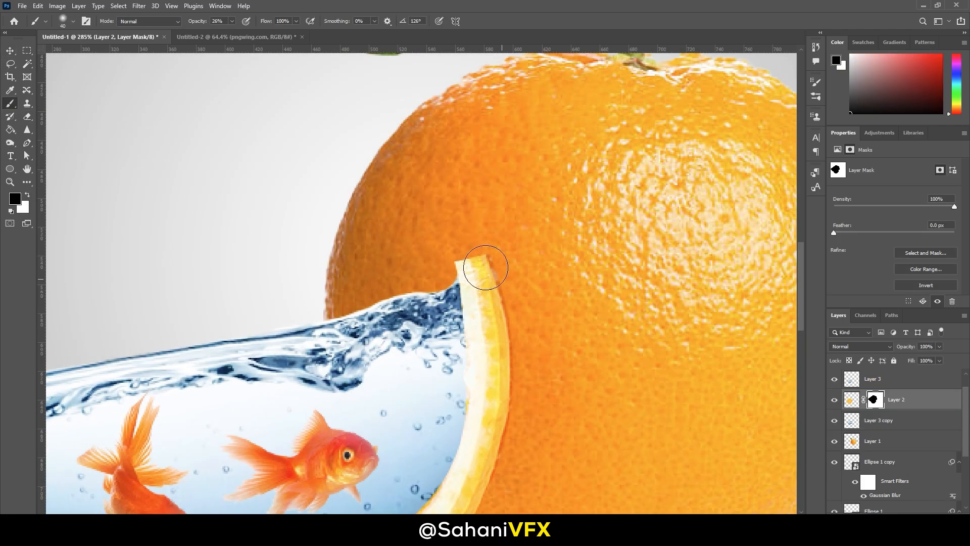
right_click(485, 267)
drag(639, 308, 639, 308)
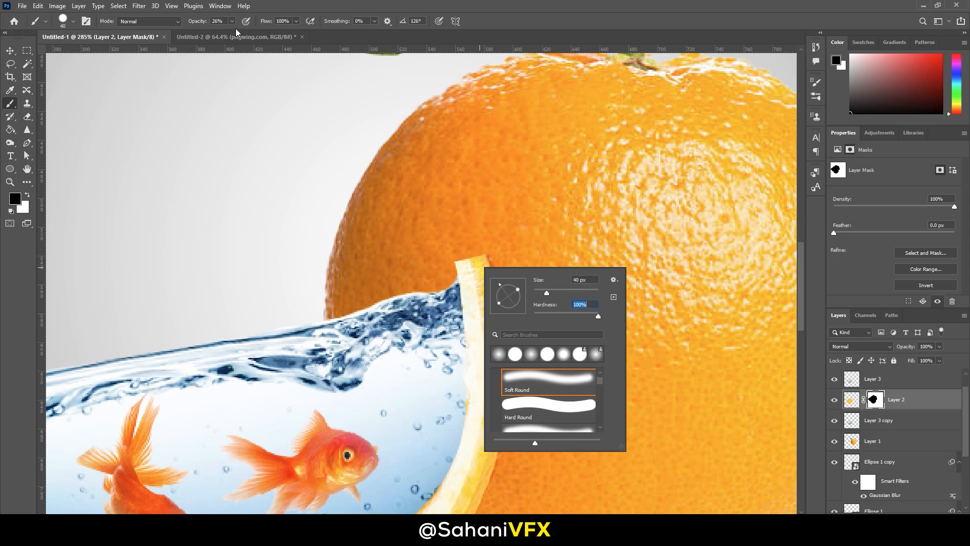
click(232, 23)
click(232, 23)
click(235, 34)
click(231, 23)
drag(231, 33, 272, 34)
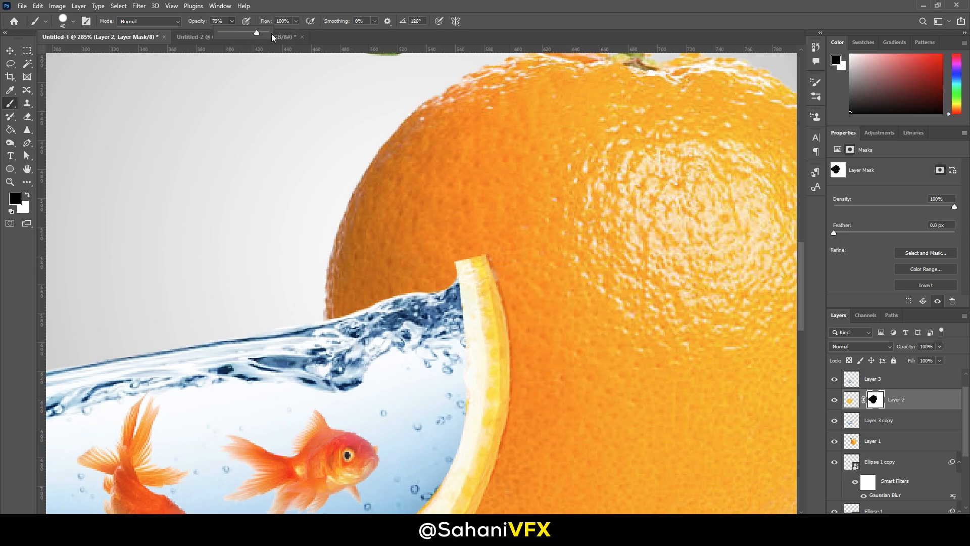
Step: Paint black on Layer 2's mask with a 23 px brush to round off the slice's upper tip against the orange
scroll(469, 232, up, 4)
right_click(464, 240)
drag(528, 266, 522, 266)
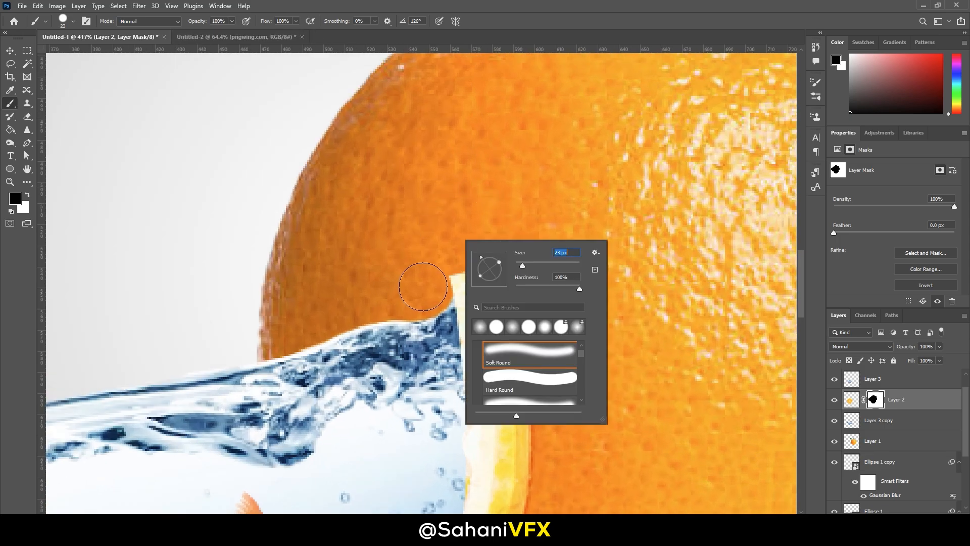
mouse_move(425, 280)
mouse_down()
mouse_move(443, 264)
mouse_move(491, 256)
mouse_move(522, 265)
mouse_up()
key(ctrl+z)
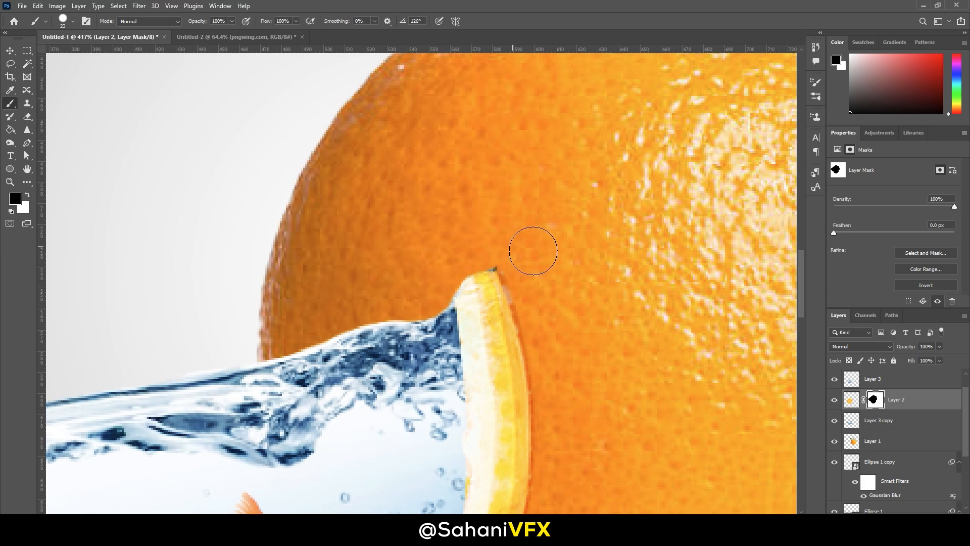
scroll(569, 266, down, 6)
scroll(254, 308, up, 3)
scroll(254, 308, up, 2)
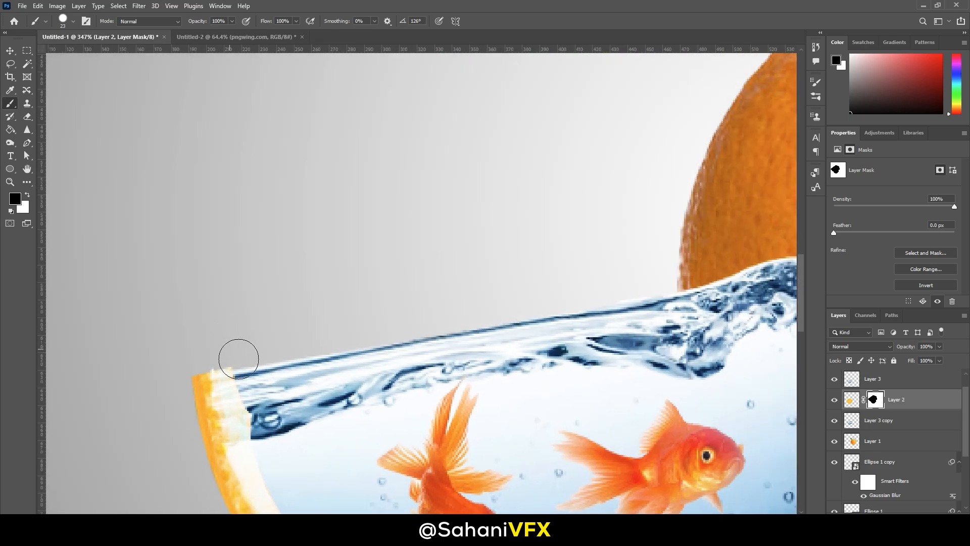
scroll(150, 325, down, 2)
scroll(673, 283, up, 1)
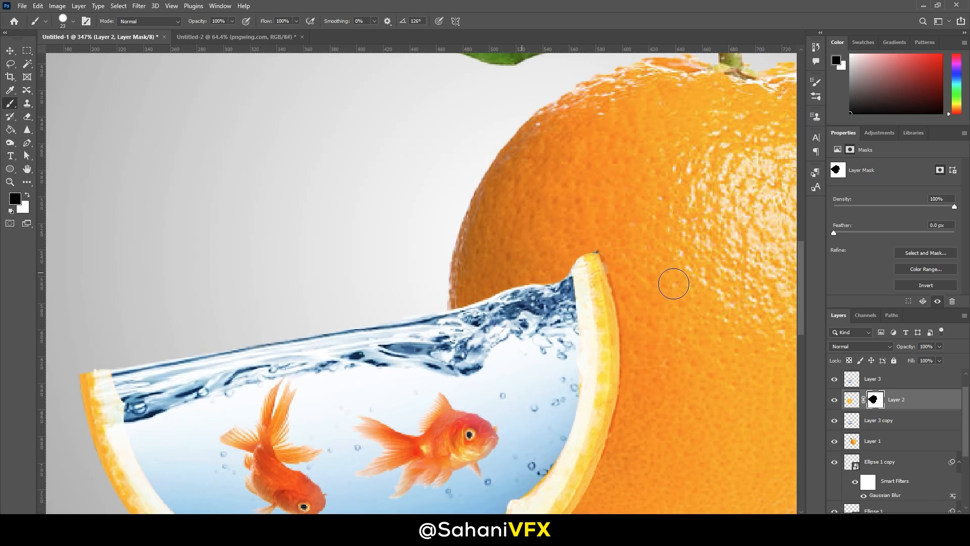
Step: Try to paint over the dark speck at the slice's tip on Layer 3 copy with the 23 px brush
click(884, 423)
drag(576, 250, 644, 246)
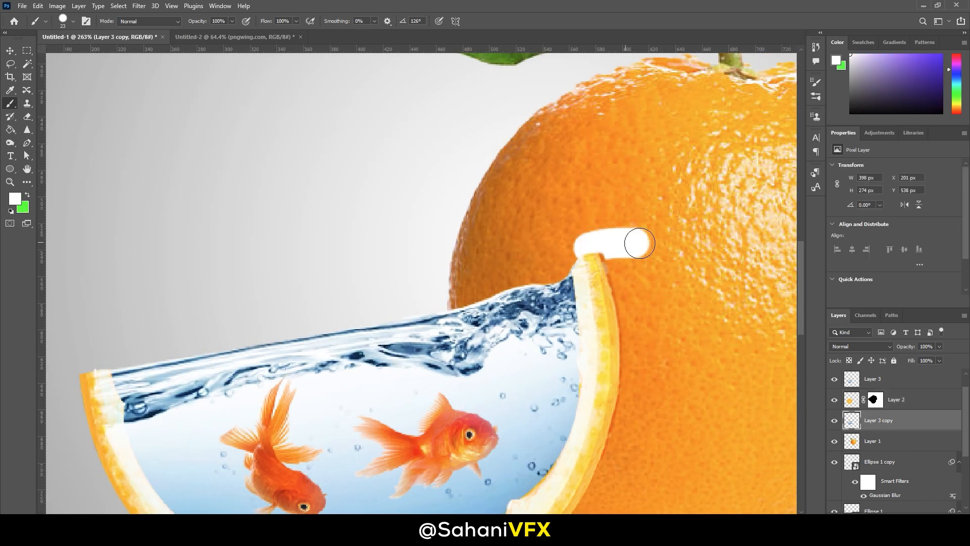
key(ctrl+z)
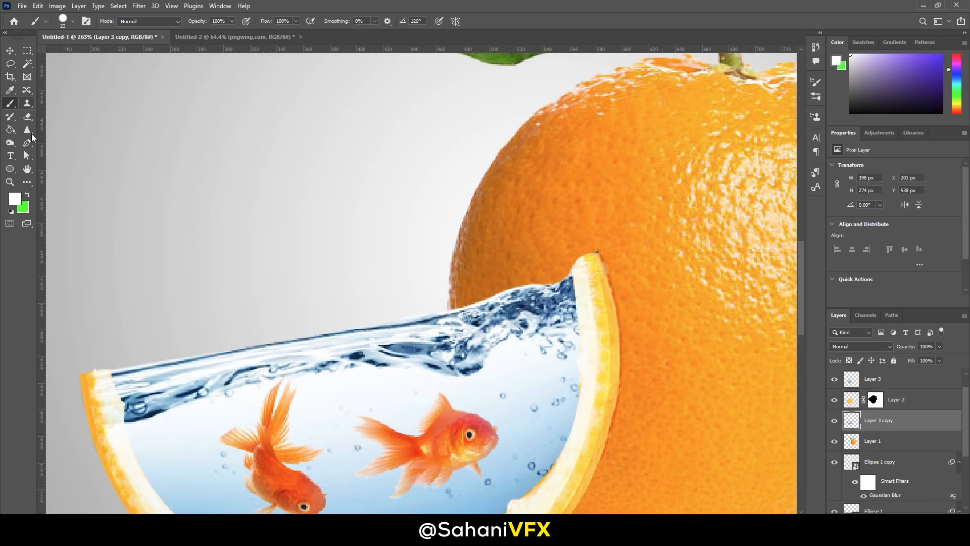
Step: Erase the leftover dark water speck at the slice's tip on the water layers with the Eraser at 65% opacity, and deselect
click(27, 116)
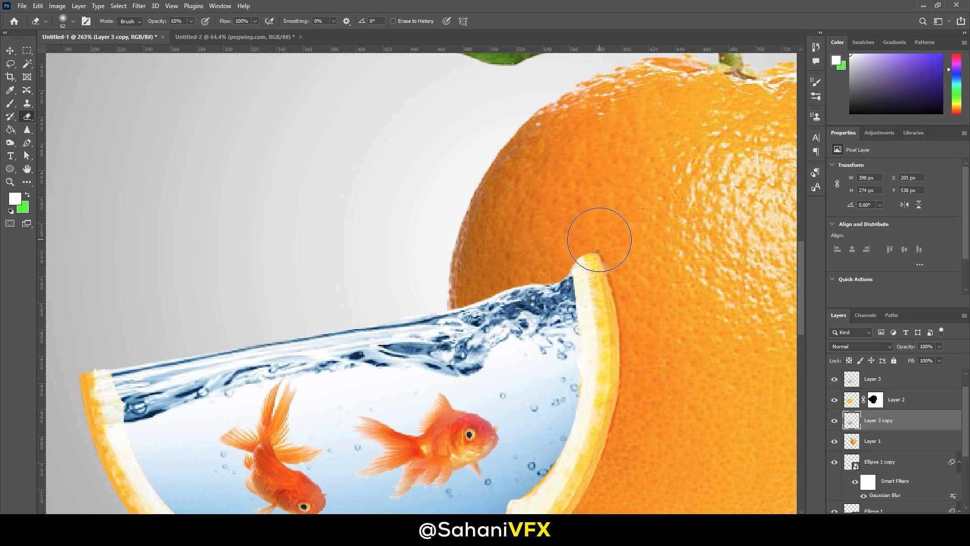
click(889, 380)
scroll(601, 232, down, 5)
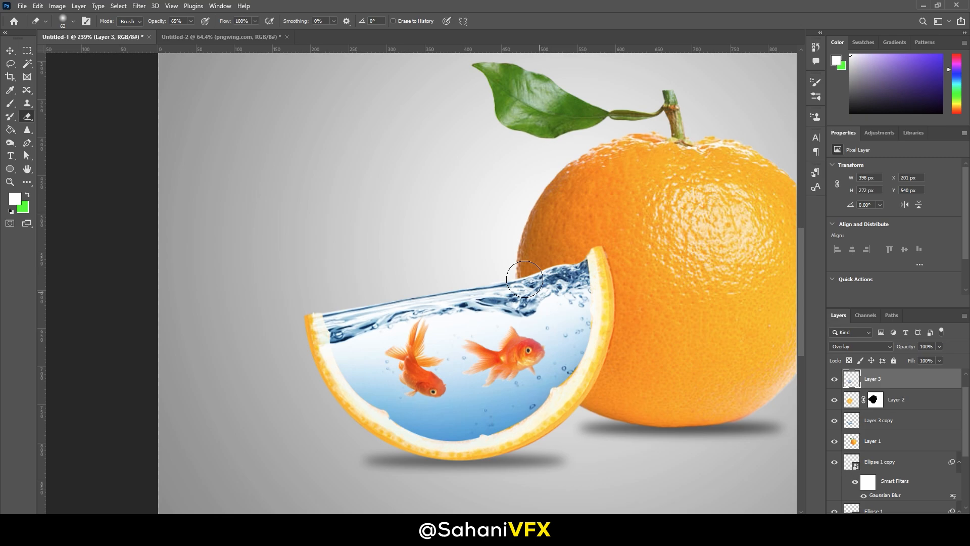
click(11, 54)
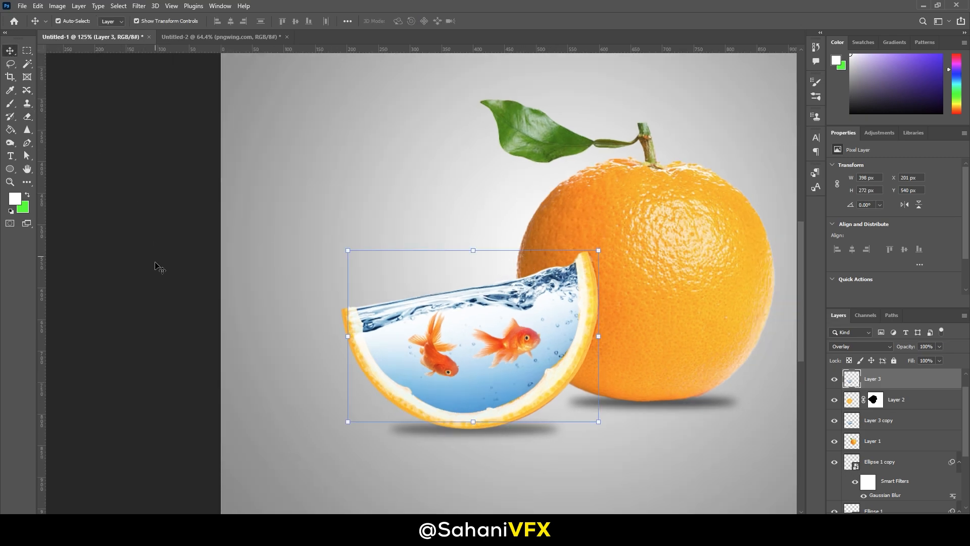
click(159, 268)
scroll(429, 320, down, 4)
scroll(665, 298, up, 5)
scroll(475, 178, down, 3)
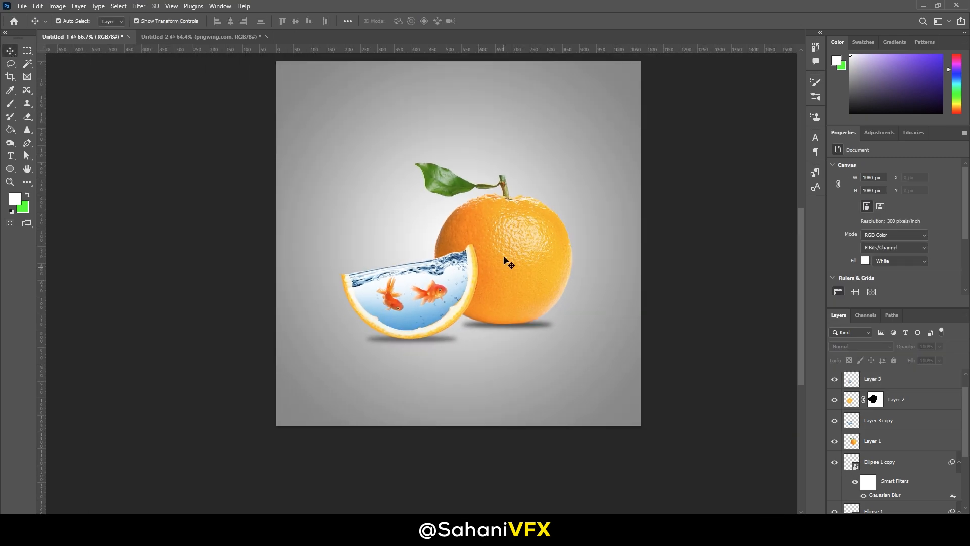
scroll(504, 260, up, 2)
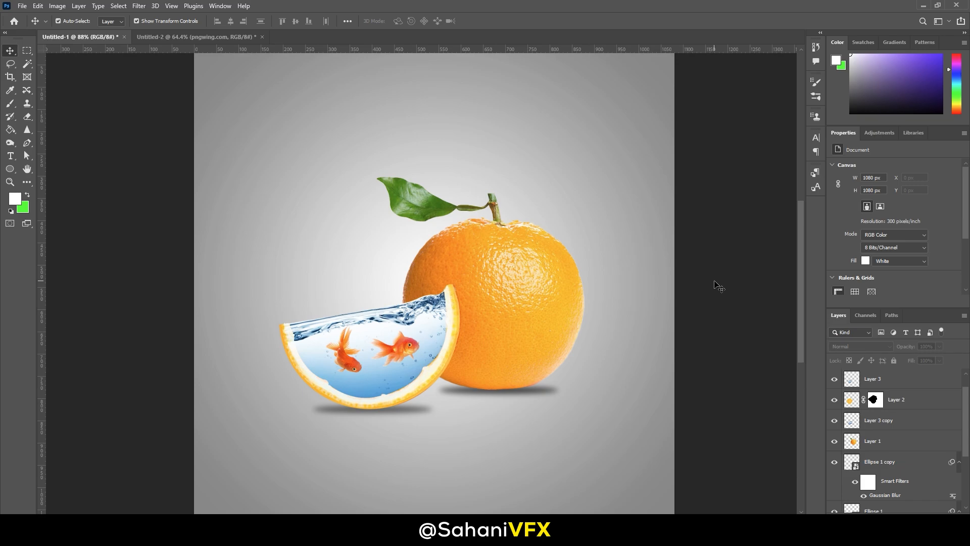